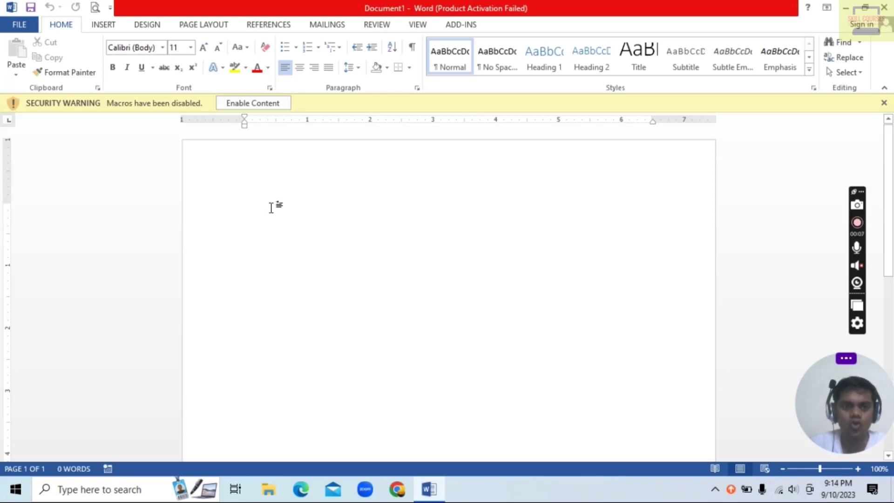
Step: Generate five paragraphs of sample text with =rand(), then tab-indent the empty line below
type("=")
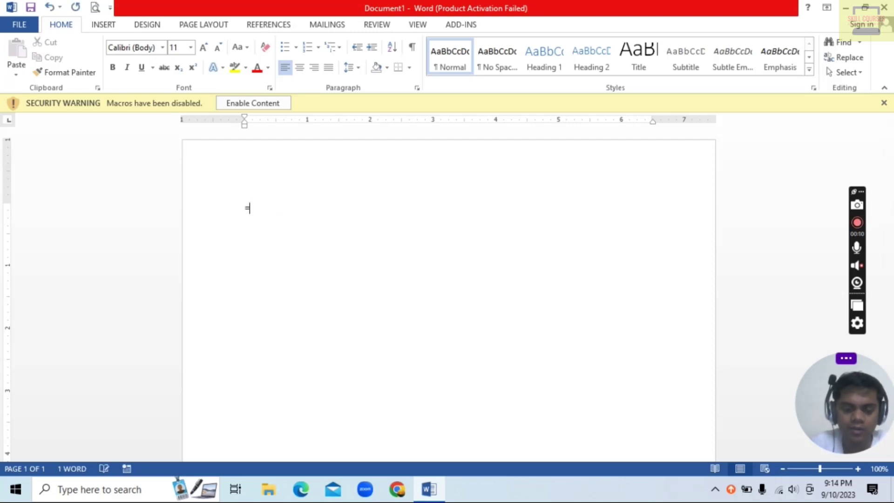
type("rand")
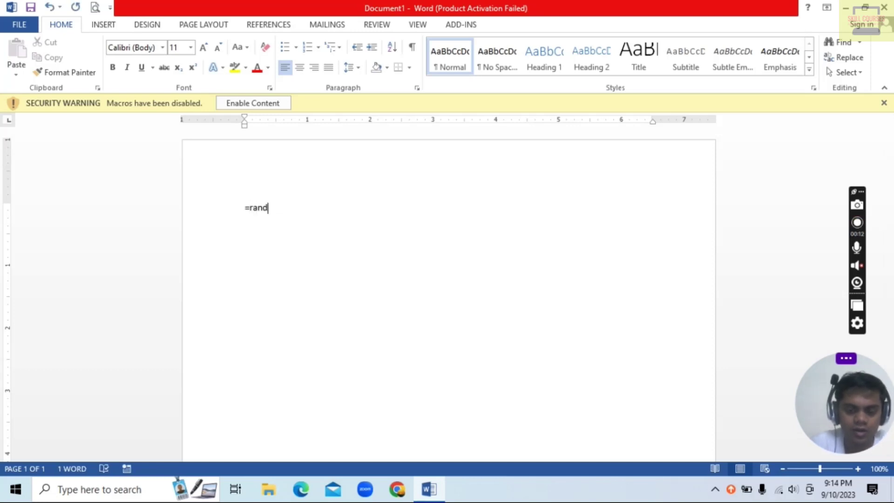
type("()")
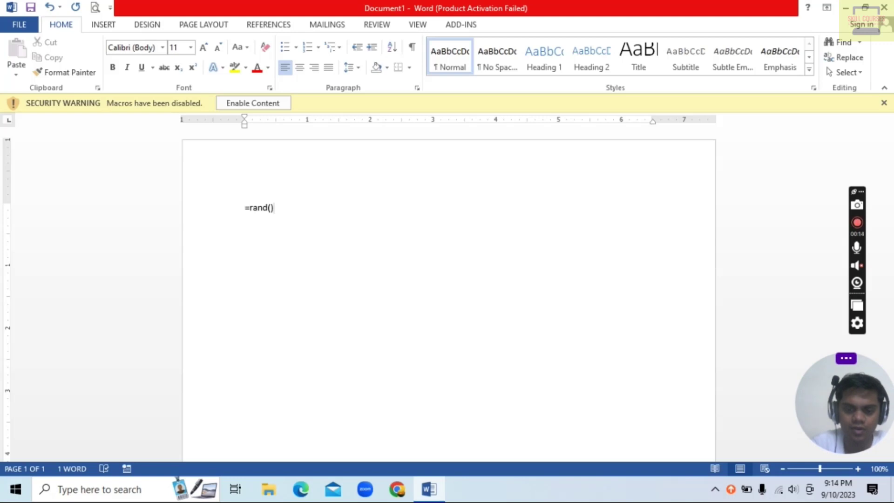
key("Return")
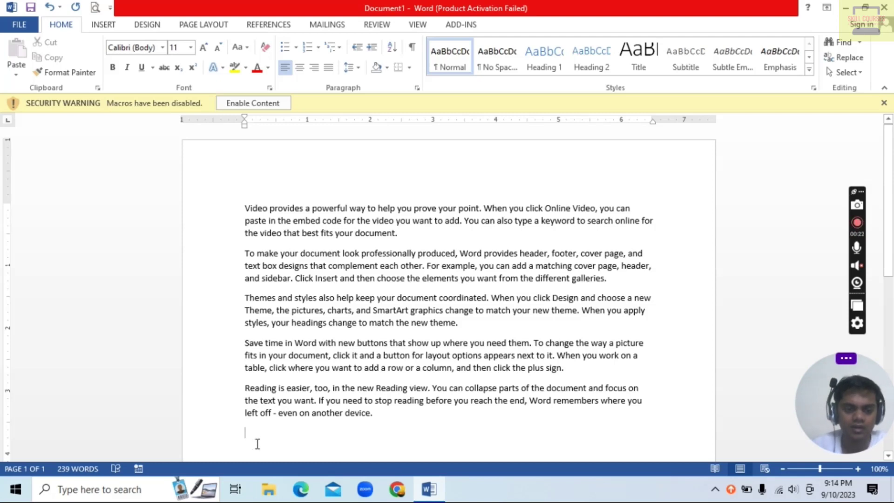
key("Tab")
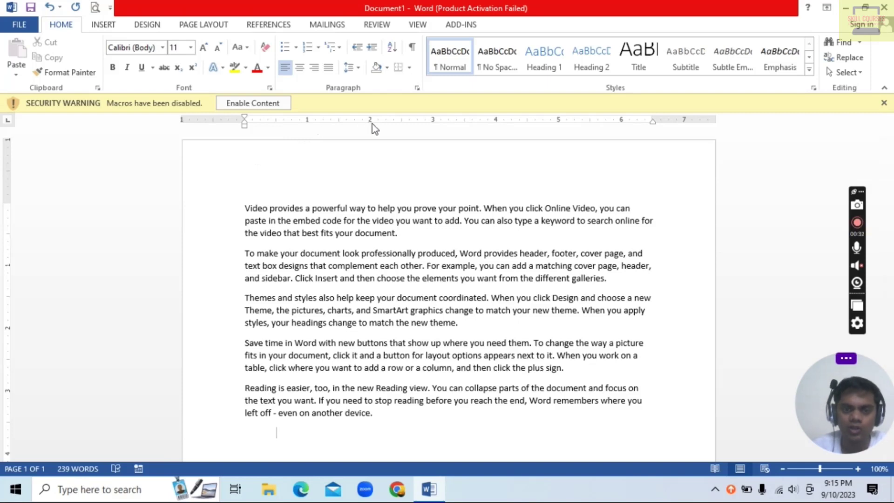
Step: In the Paragraph Tabs dialog, set a left tab stop at 2" and default stops of 2"
left_click(418, 88)
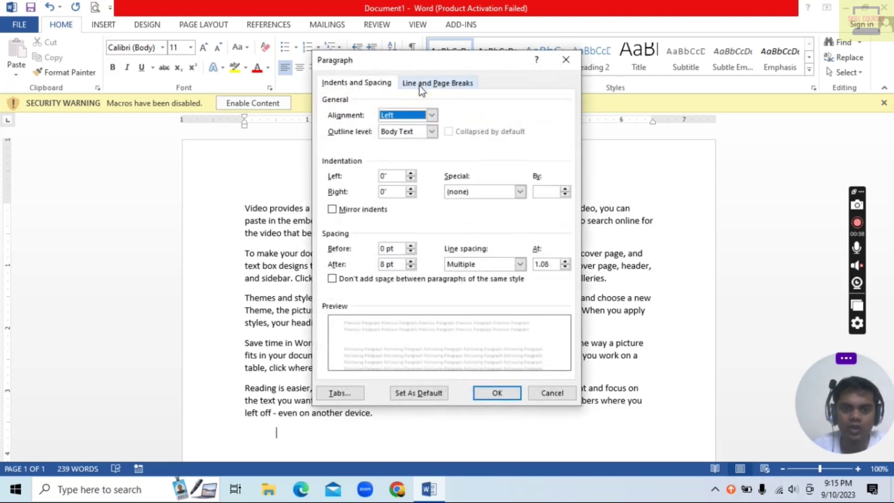
left_click(337, 393)
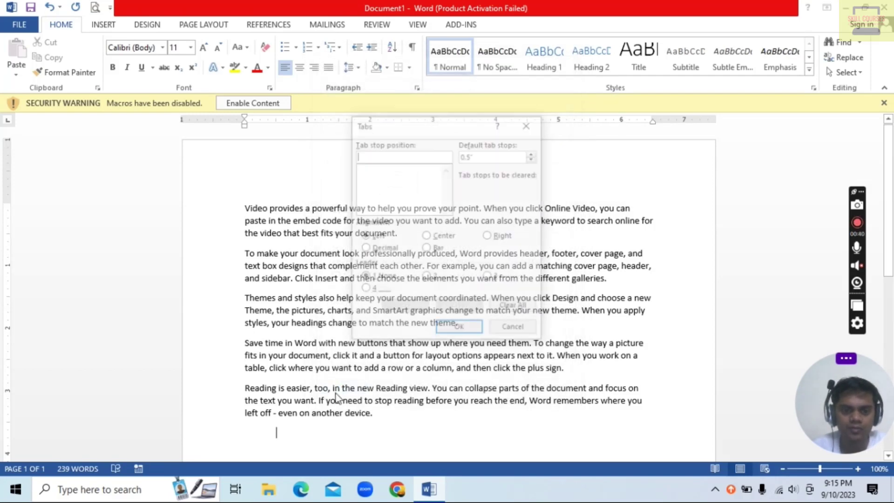
left_click(365, 236)
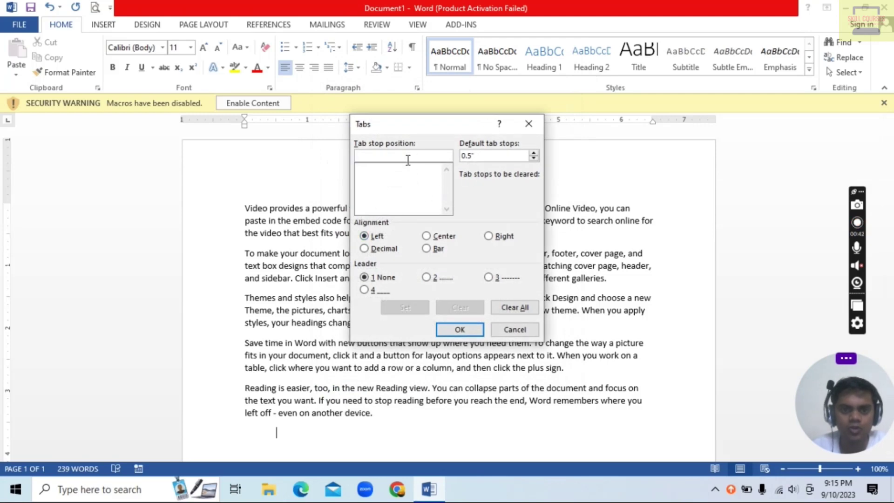
left_click(393, 156)
type("1")
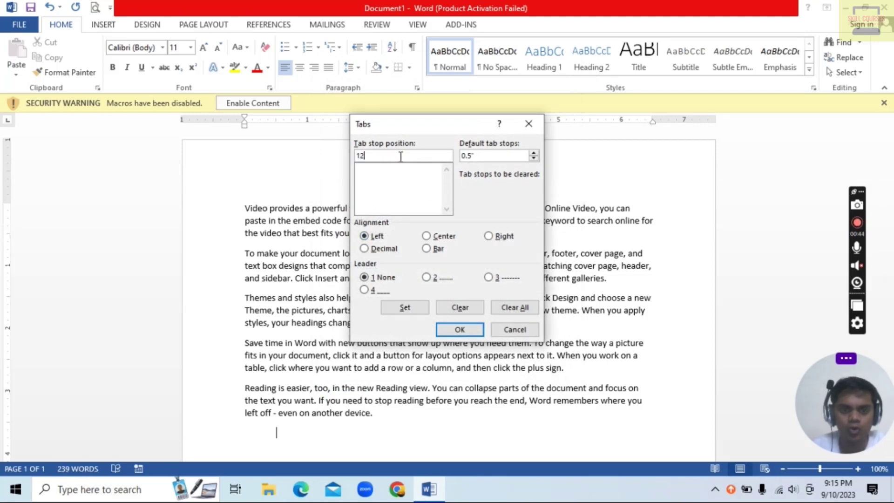
key("BackSpace")
type("2")
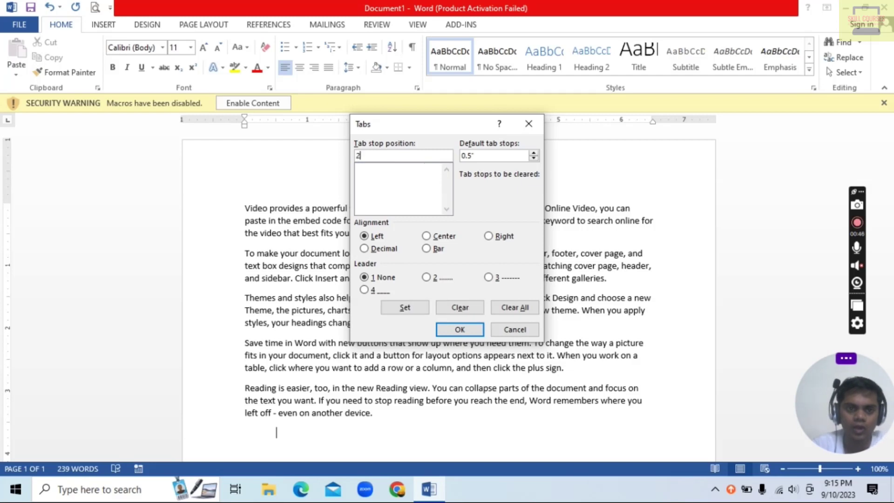
left_click(481, 155)
key("BackSpace")
key("BackSpace")
key("BackSpace")
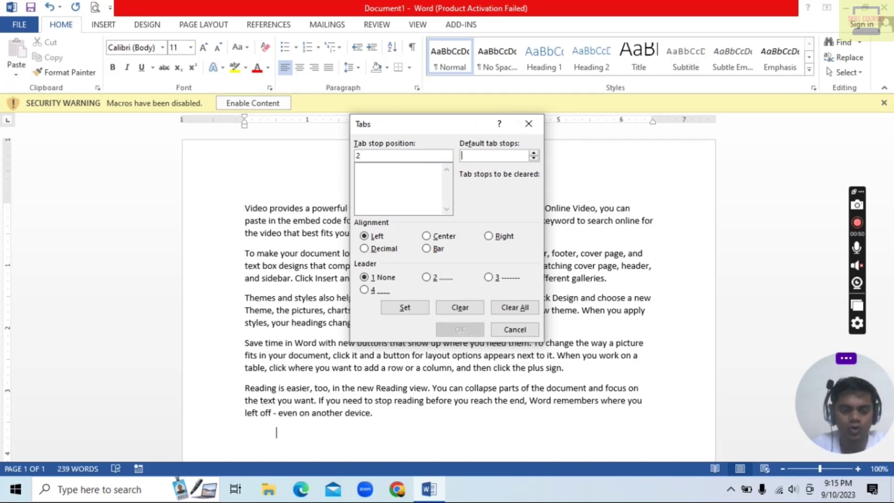
type("2")
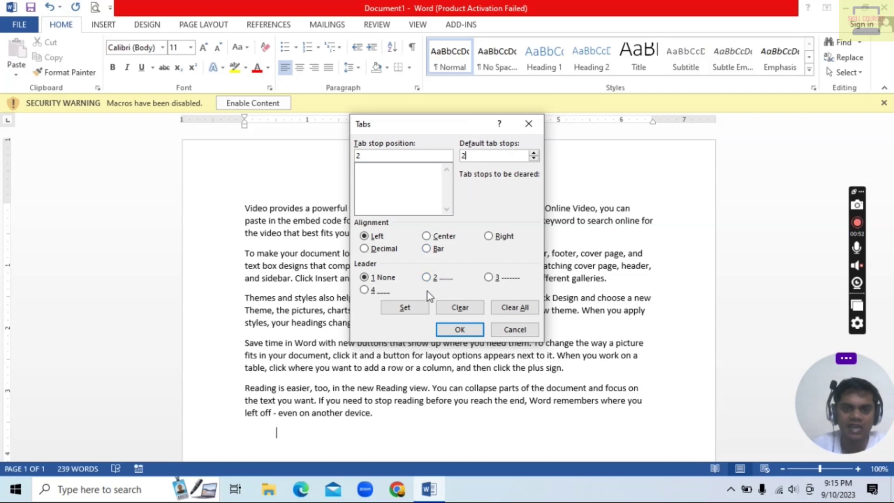
left_click(408, 307)
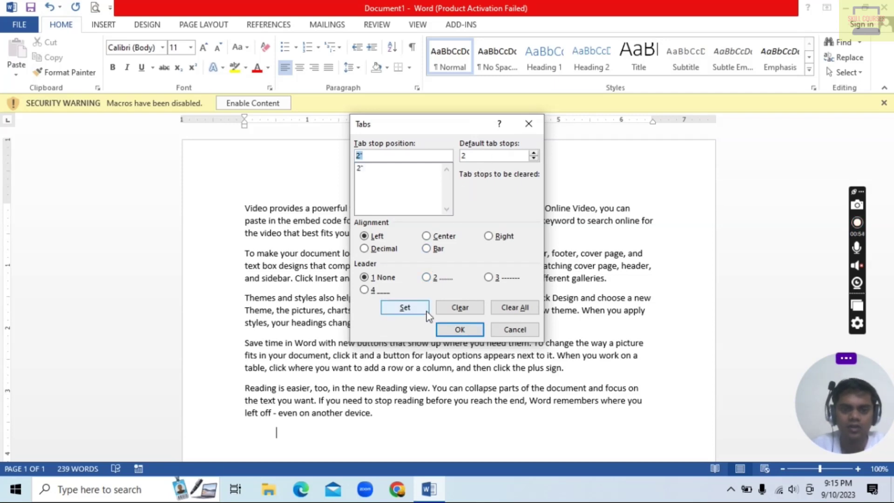
left_click(457, 329)
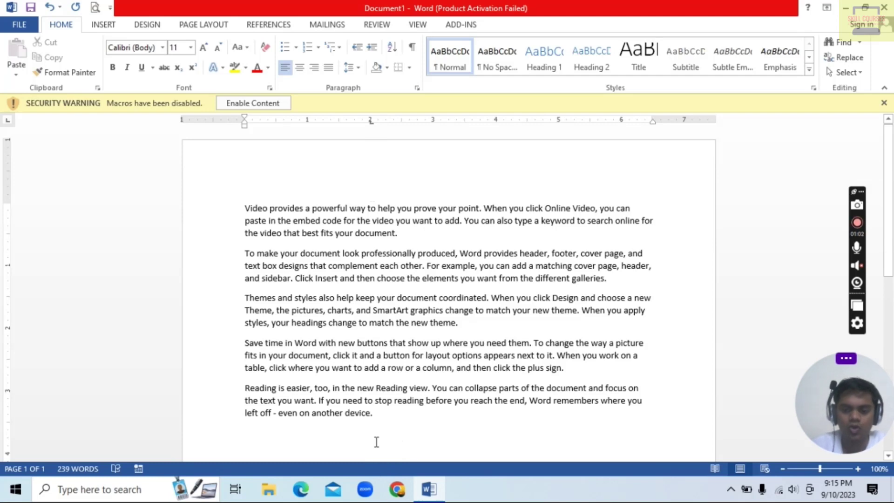
Step: Remove the empty line's tab indent and clear the 2" tab stop
key("BackSpace")
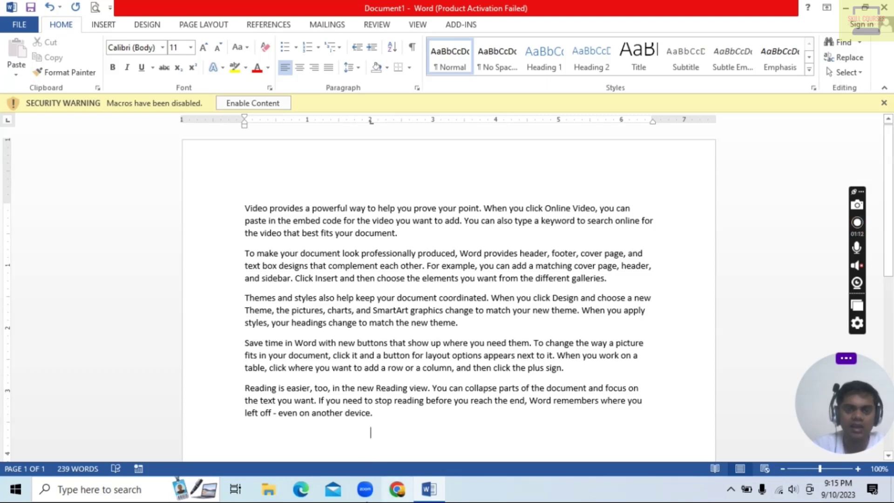
left_click(417, 87)
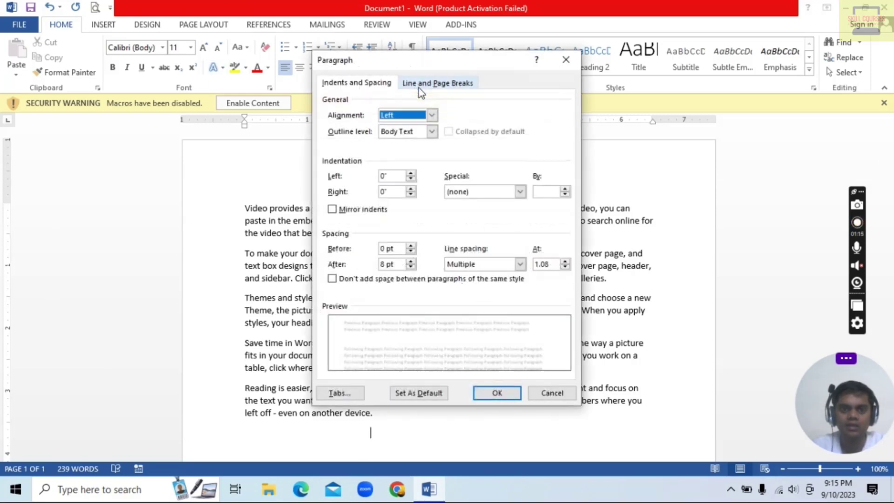
left_click(332, 392)
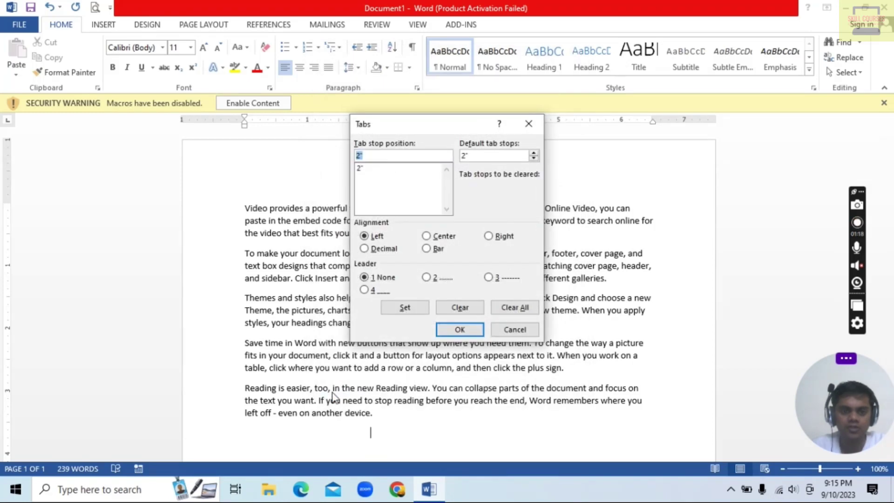
left_click(460, 309)
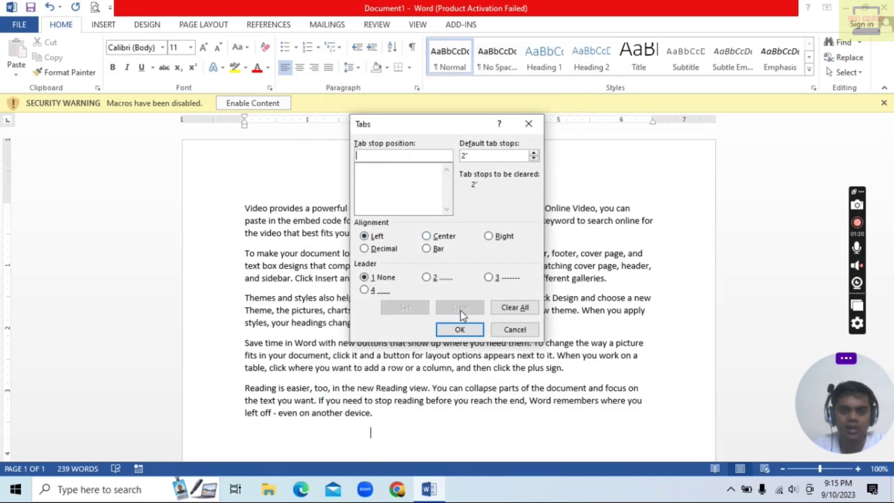
Step: Restore 0.5" default tab spacing and add a 0.5" tab stop
left_click(479, 157)
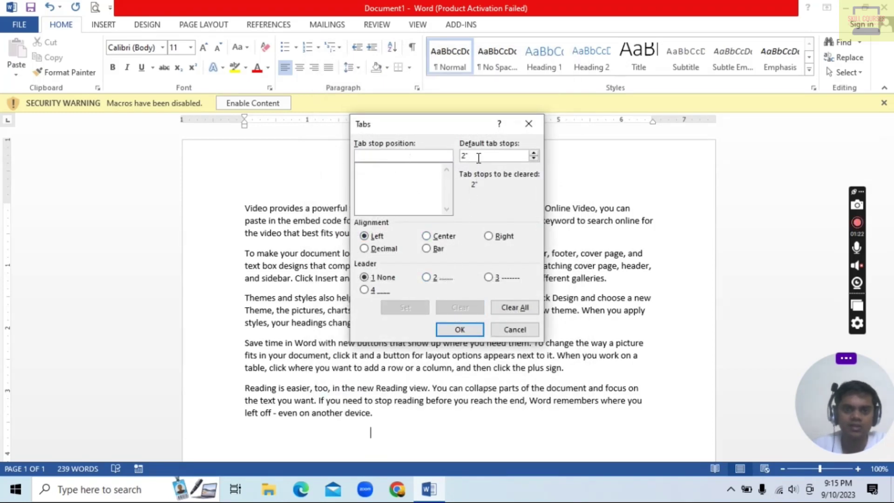
key("BackSpace")
key("BackSpace")
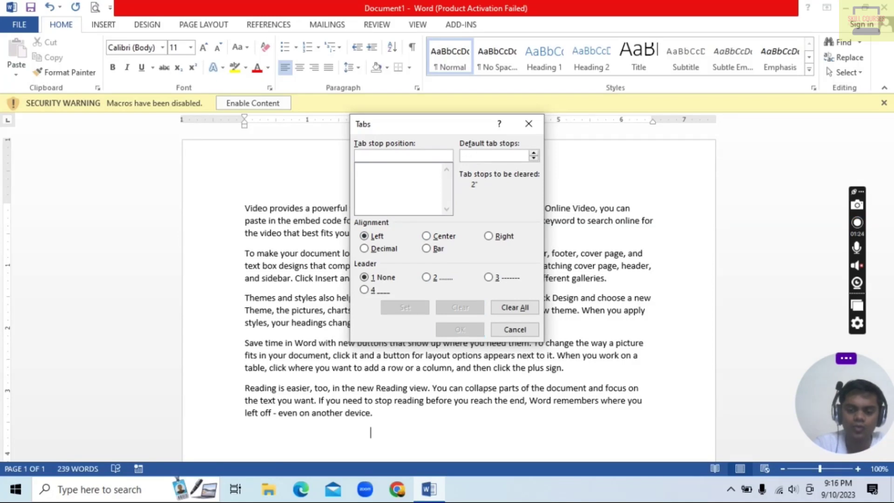
type(".5")
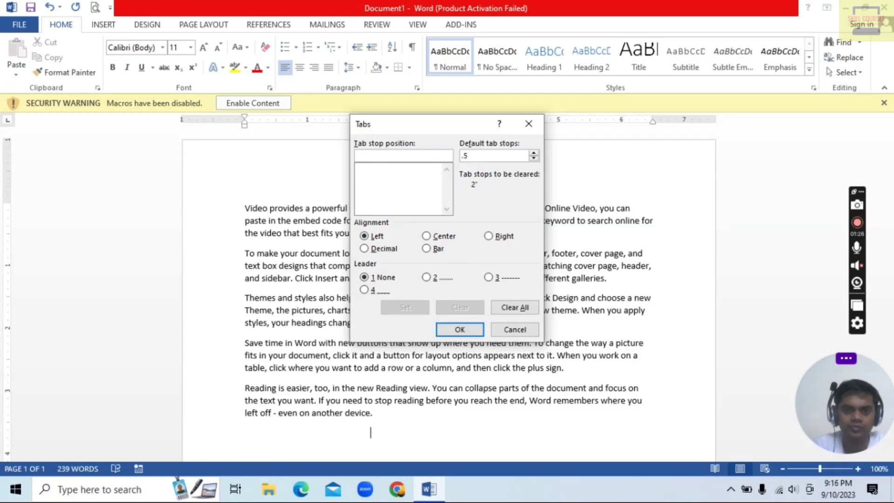
left_click(388, 158)
type(".5")
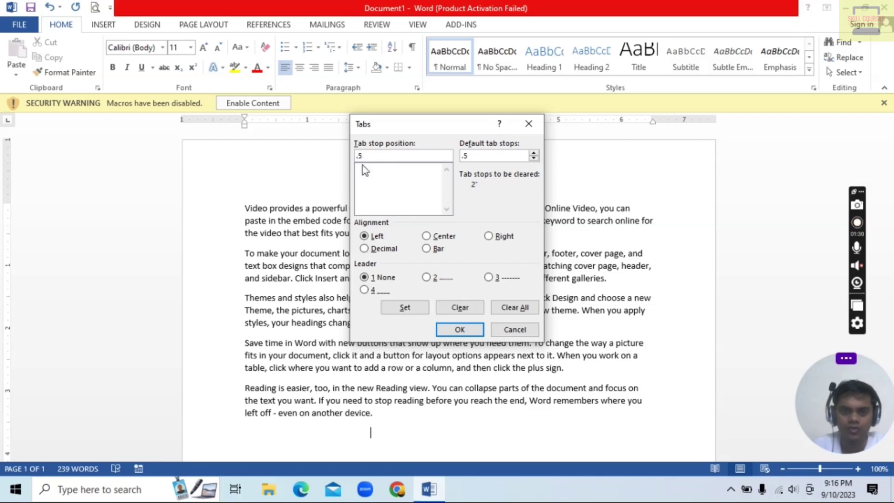
left_click(418, 310)
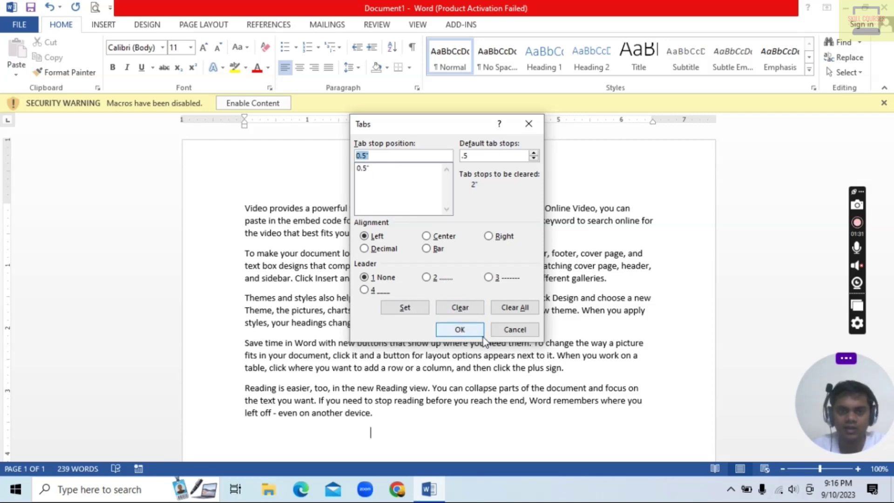
left_click(468, 331)
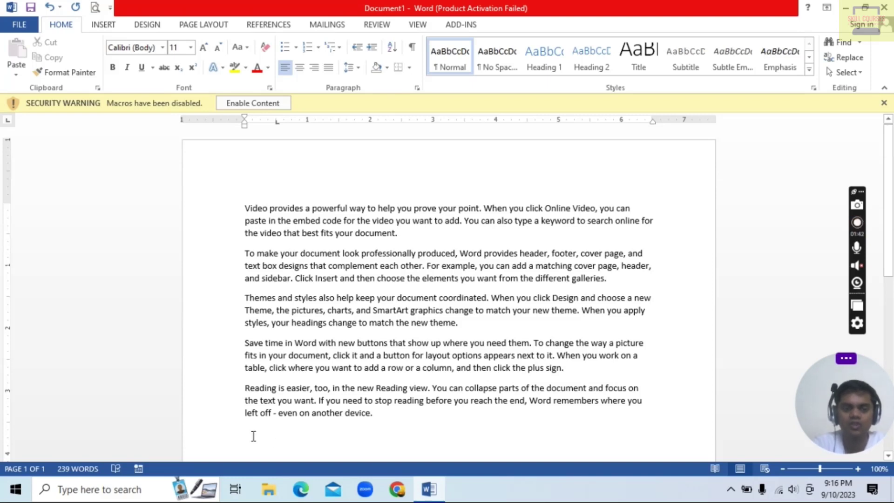
Step: Remove the empty line's tab indent, select the first paragraph, and expand the Styles gallery
key("BackSpace")
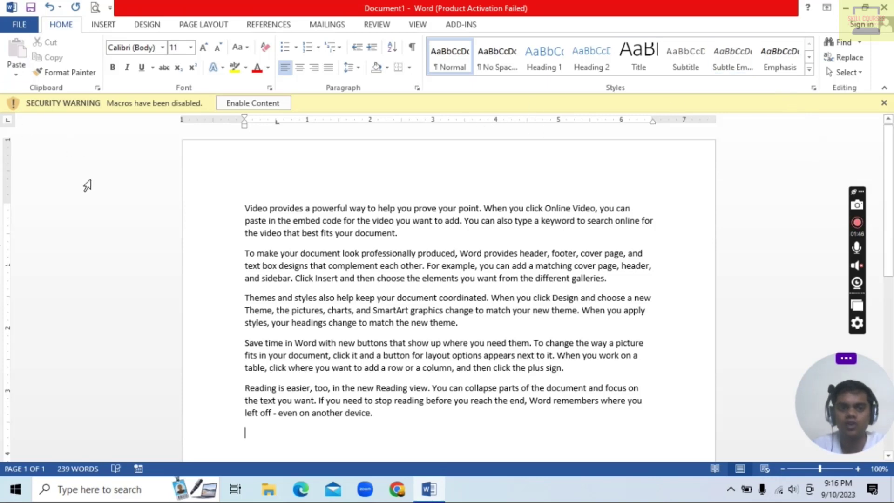
left_click_drag(245, 208, 427, 233)
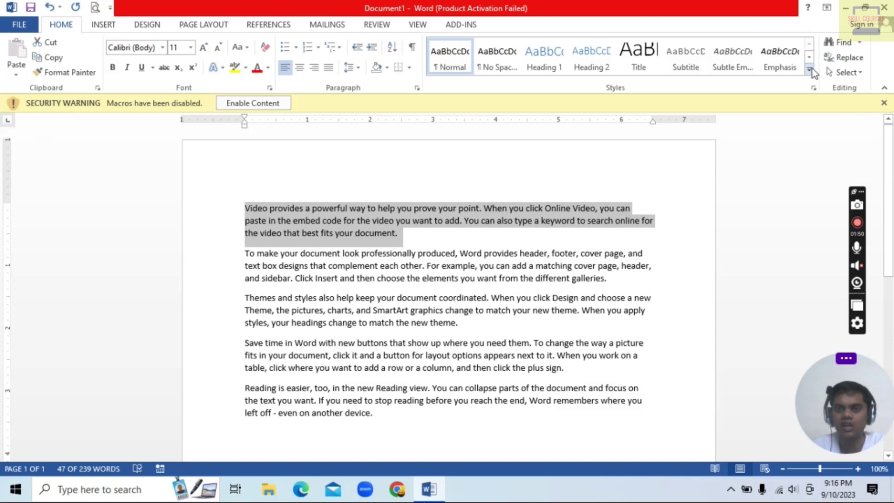
left_click(810, 70)
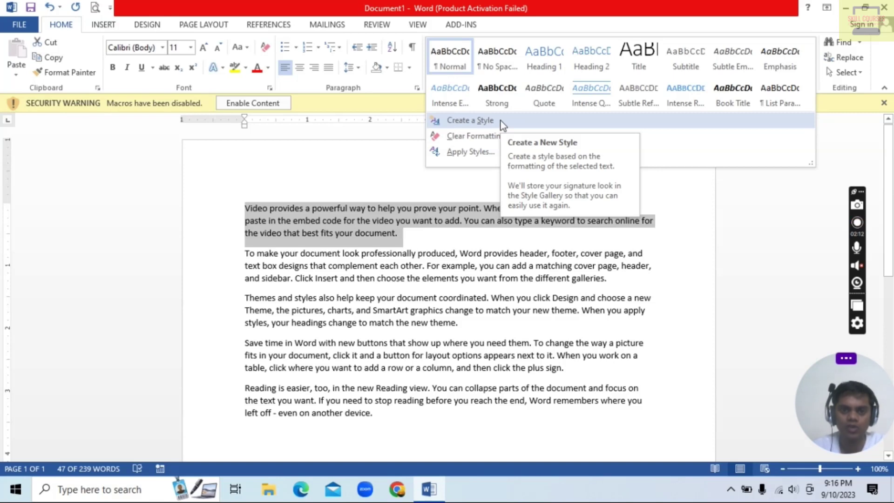
Step: Start a new style named xyz from the paragraph's formatting, keeping the linked style type
left_click(501, 121)
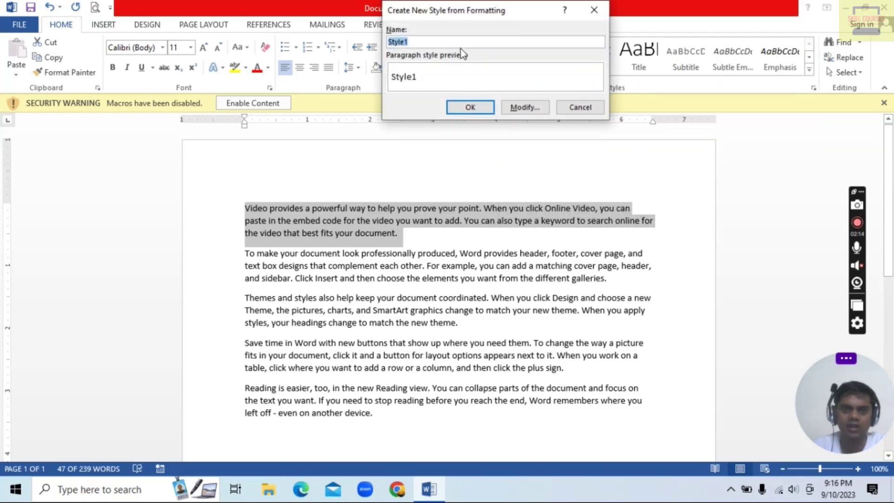
key("BackSpace")
type("x")
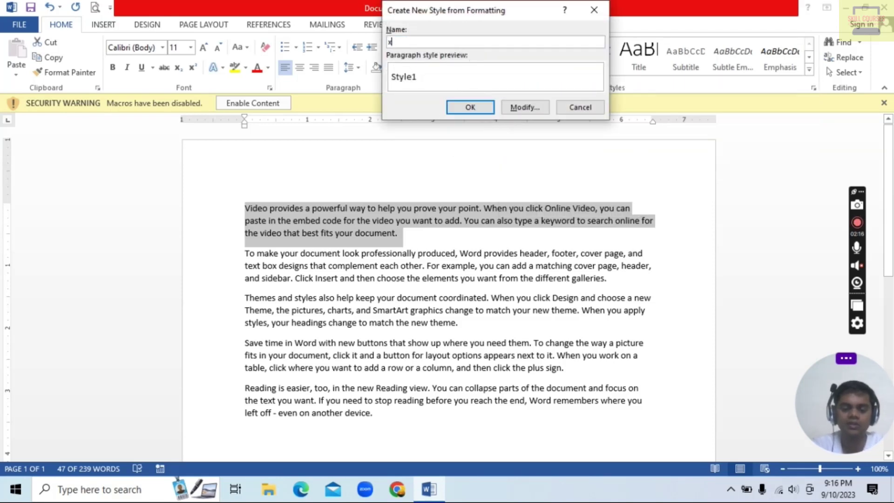
type("yz")
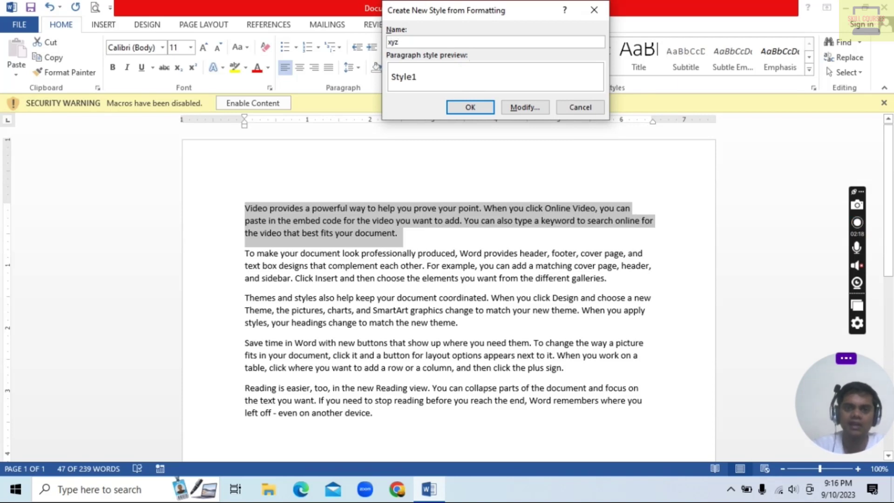
left_click(521, 110)
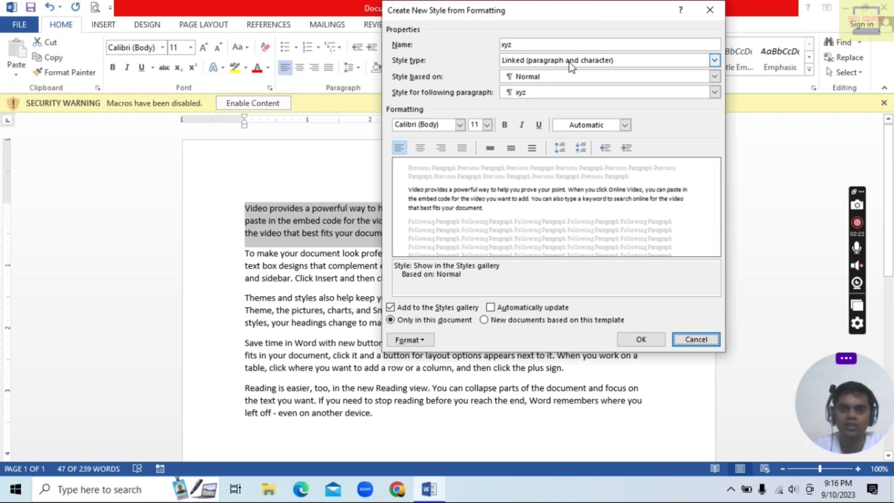
left_click(570, 63)
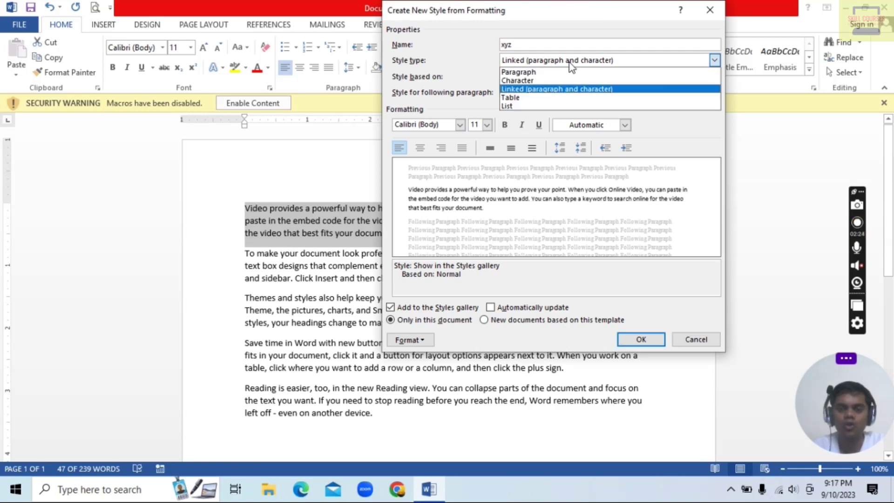
left_click(565, 90)
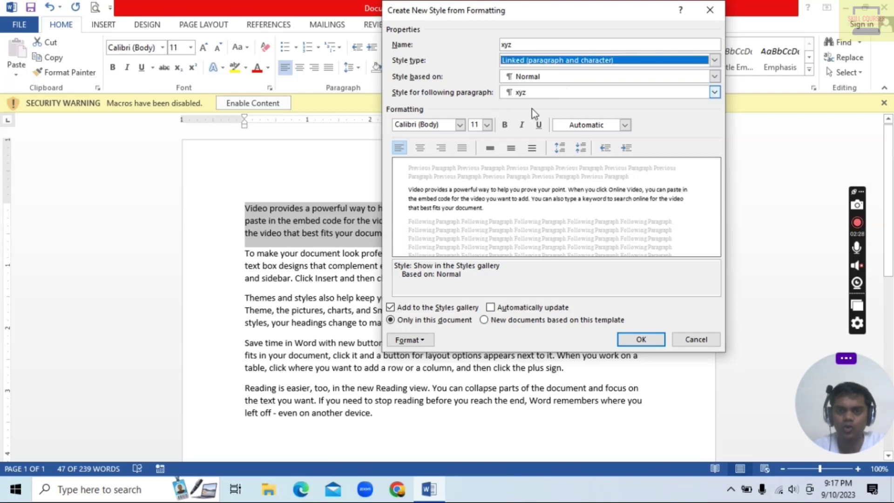
Step: Give the xyz style Blackadder ITC, 24 pt, bold, italic, underline and orange font colour
left_click(459, 126)
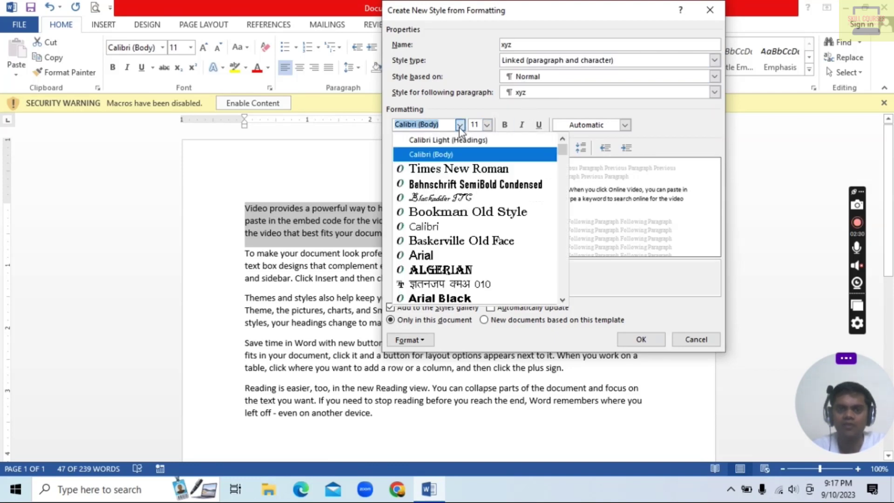
left_click(473, 203)
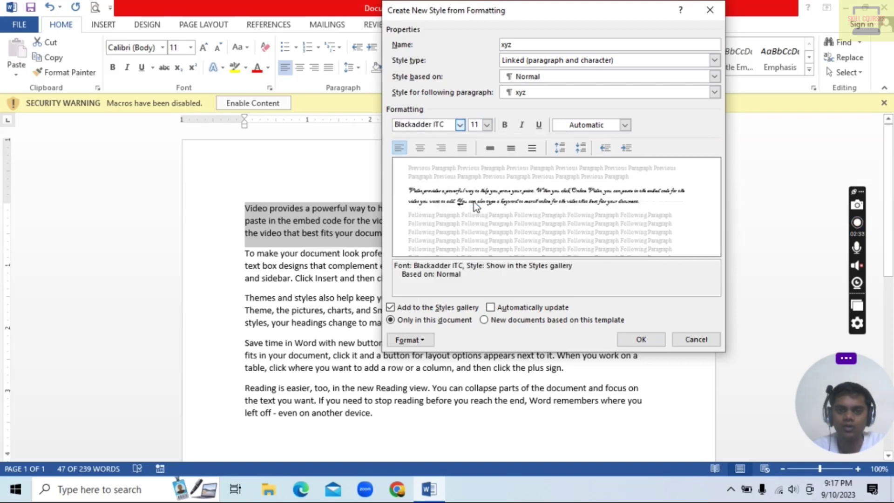
left_click(491, 129)
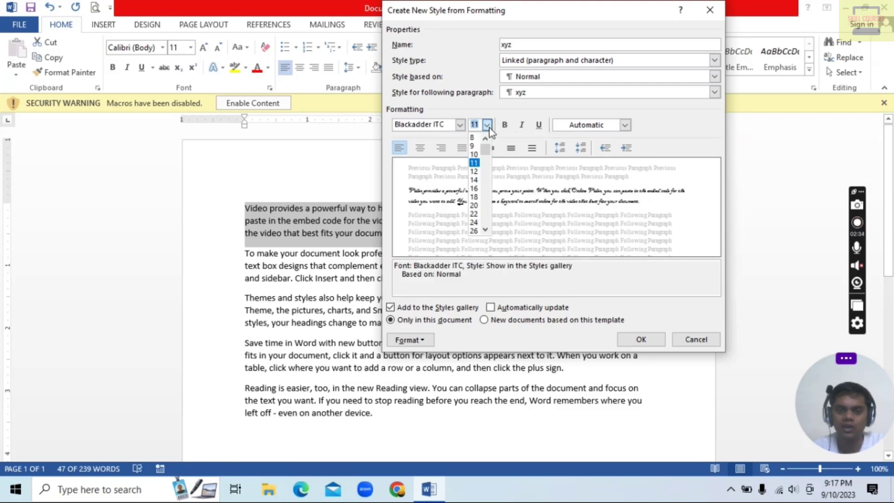
left_click(474, 222)
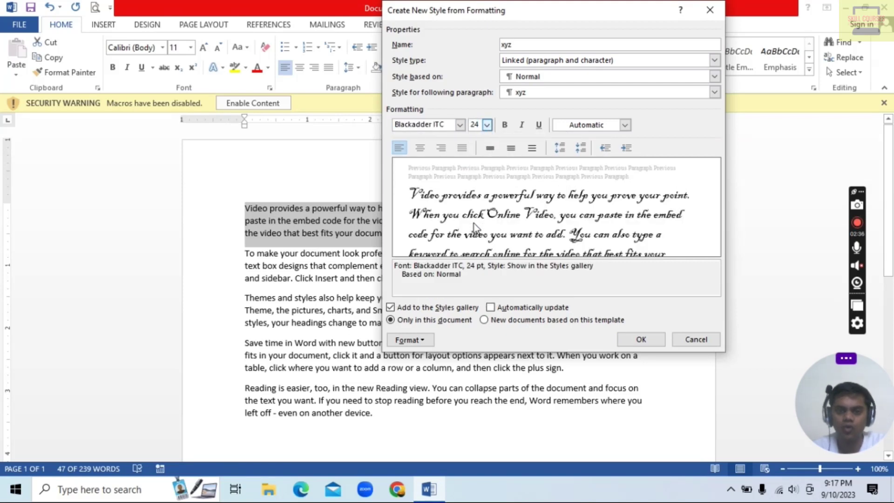
left_click(502, 127)
left_click(522, 126)
left_click(538, 126)
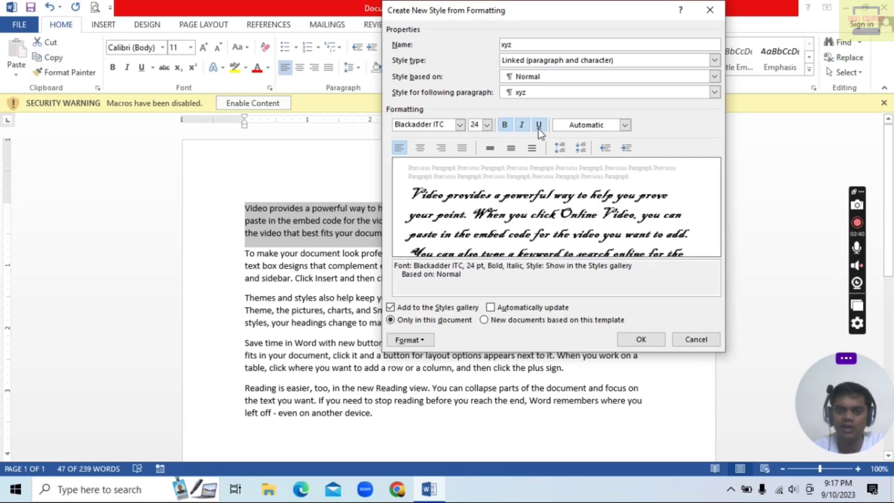
left_click(624, 124)
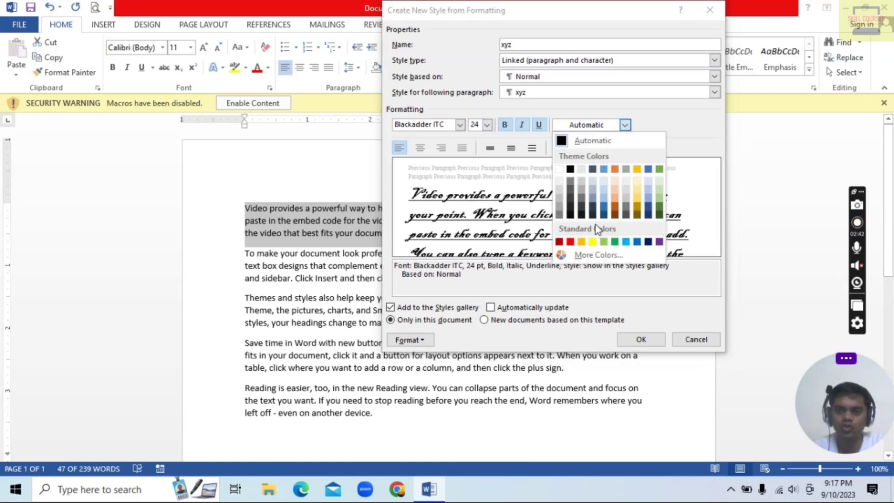
left_click(615, 199)
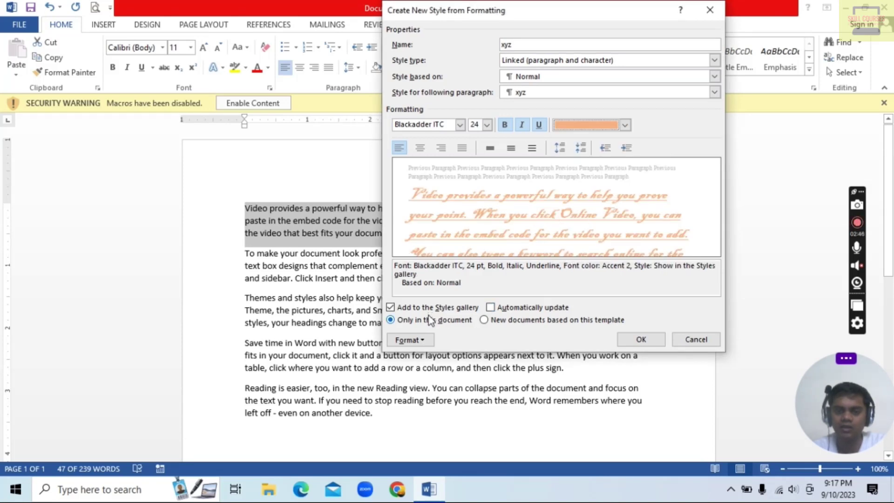
Step: Create the xyz style, remove it from the Styles gallery, and reset the first paragraph to Normal
left_click(636, 340)
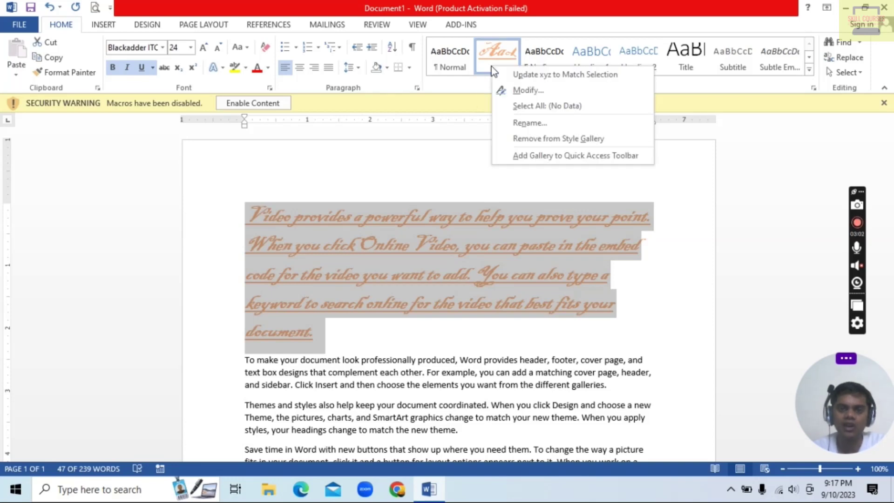
left_click(572, 140)
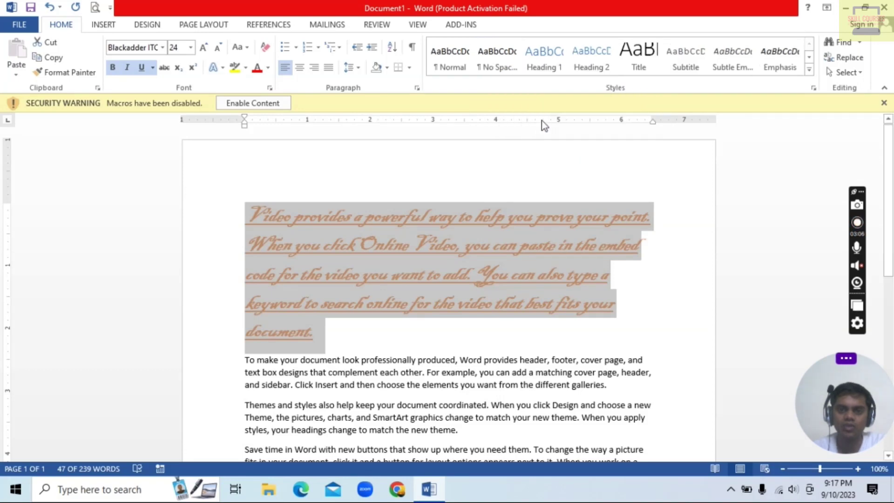
left_click(447, 67)
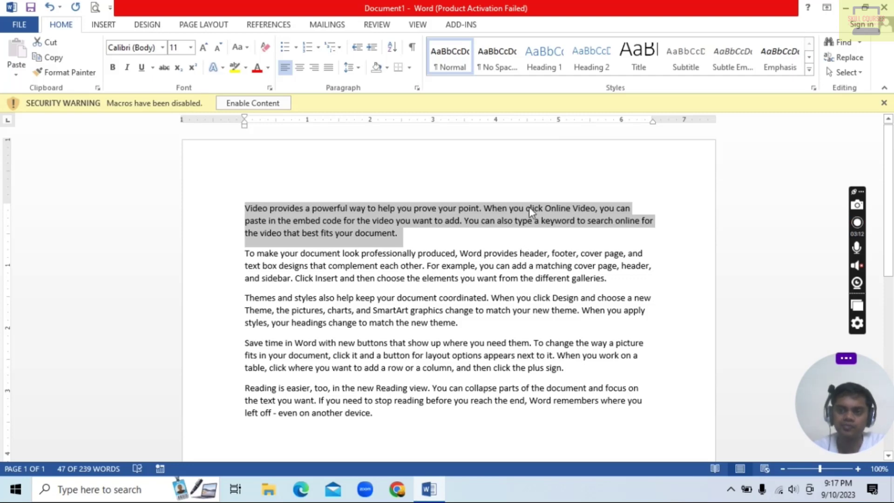
left_click(484, 239)
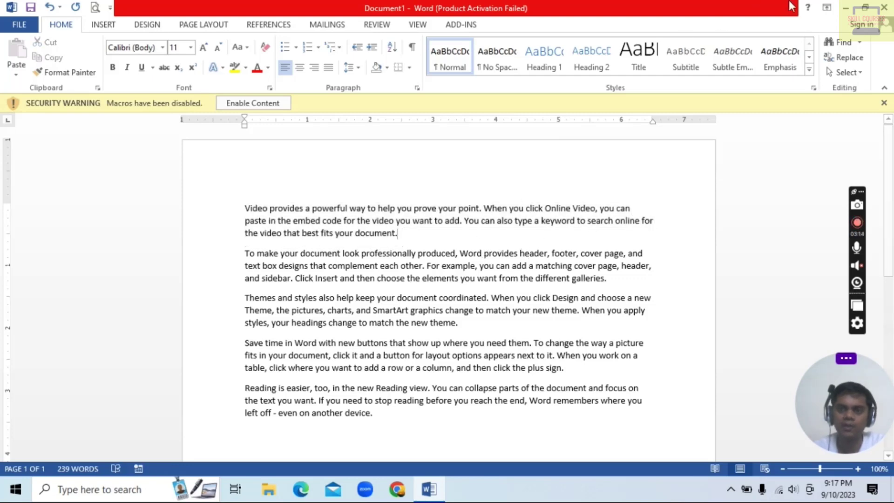
left_click(861, 43)
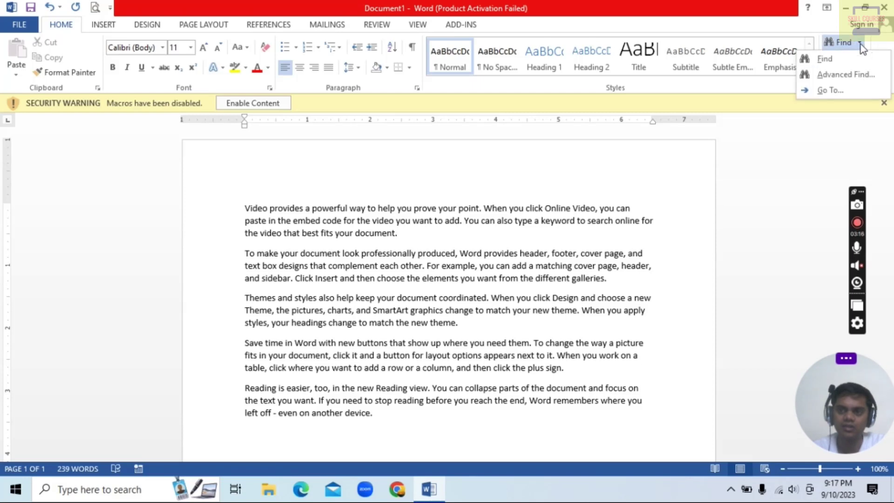
left_click(834, 59)
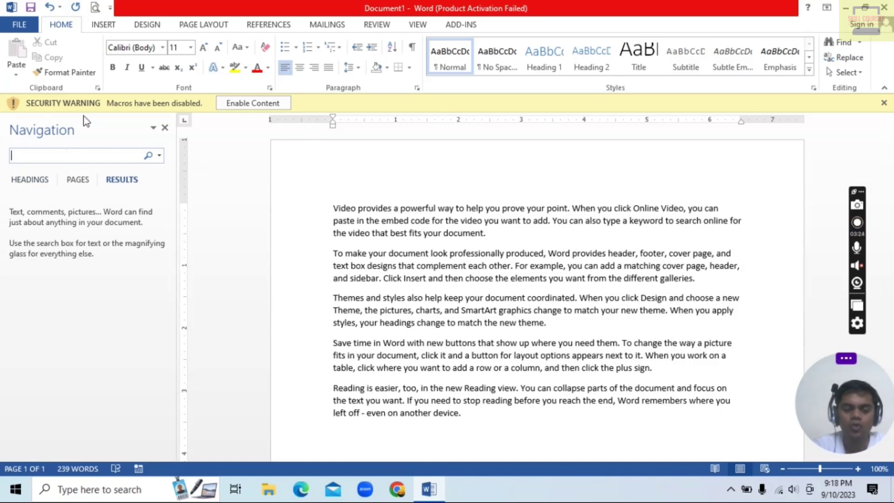
type("to")
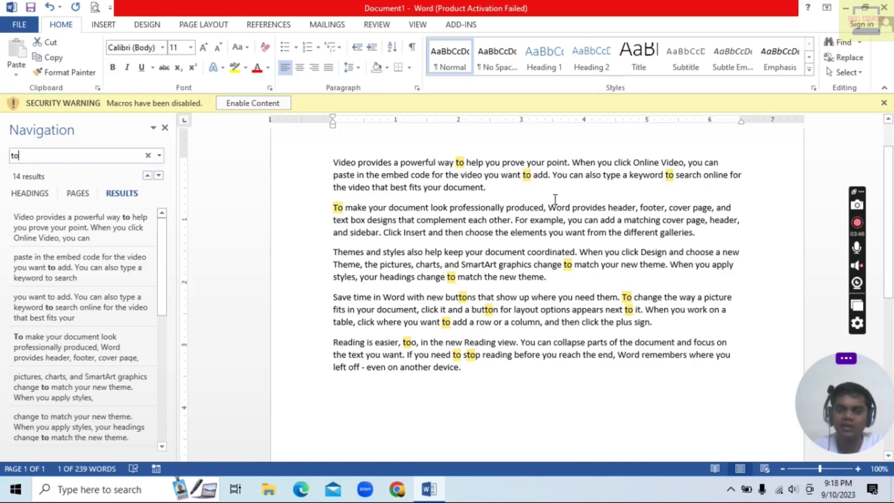
left_click(165, 128)
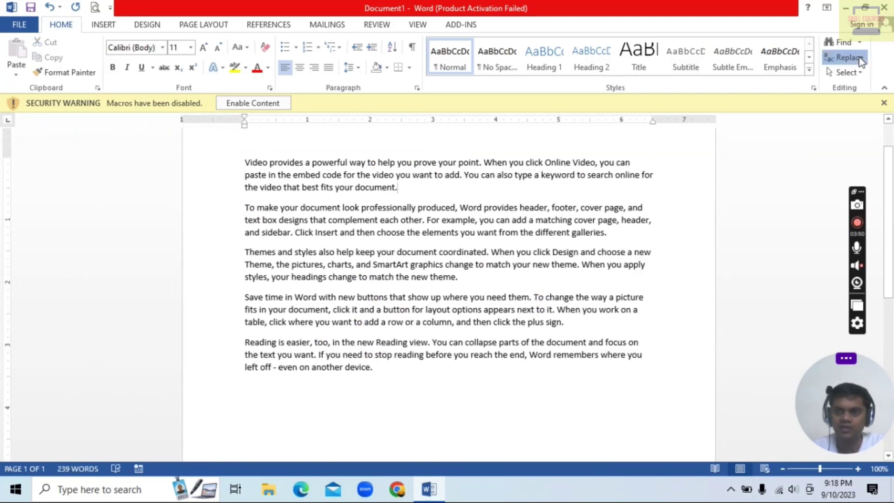
Step: Replace all occurrences of Video with Audio, then close the Find and Replace dialog
left_click(845, 57)
type("to")
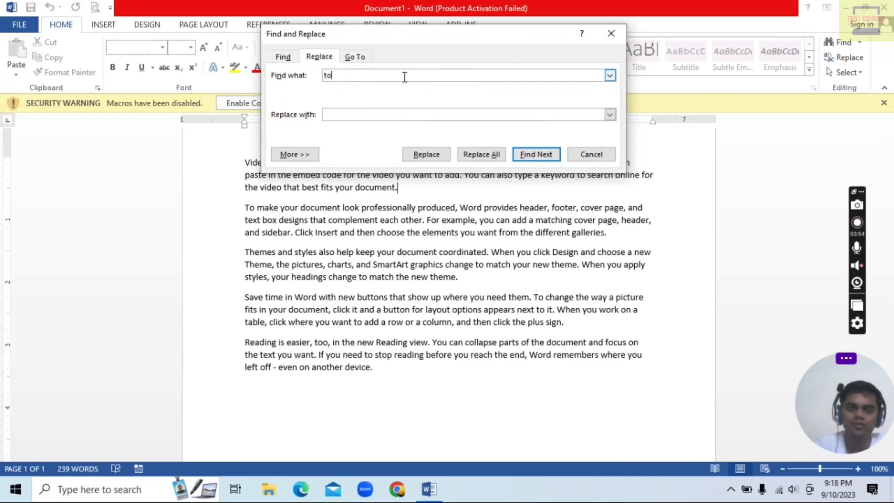
key("BackSpace")
key("BackSpace")
type("V")
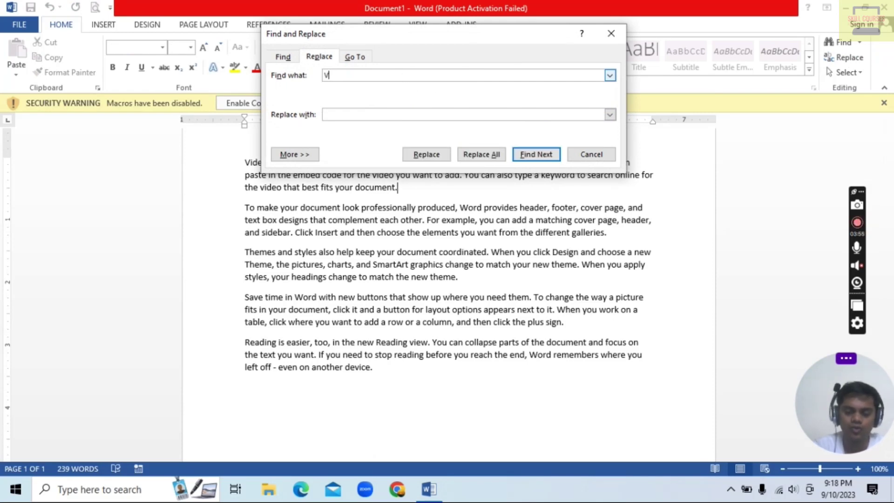
type("ideo")
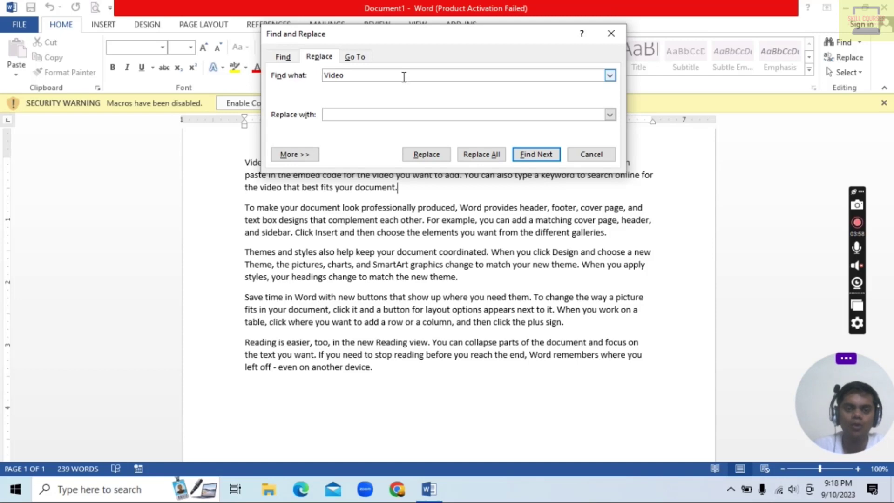
left_click(380, 116)
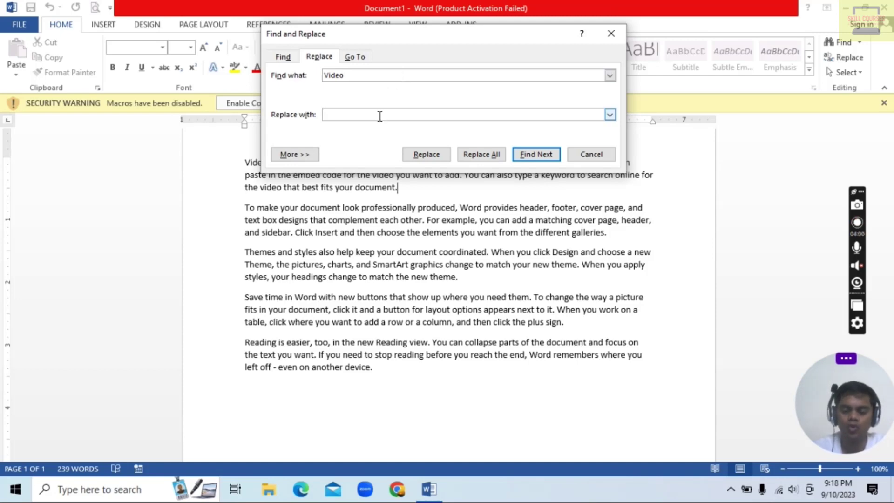
type("Audio")
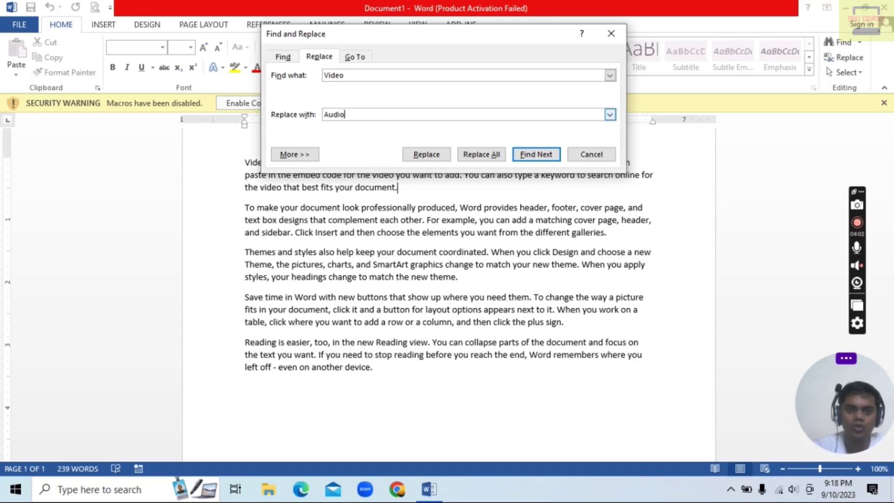
left_click(478, 157)
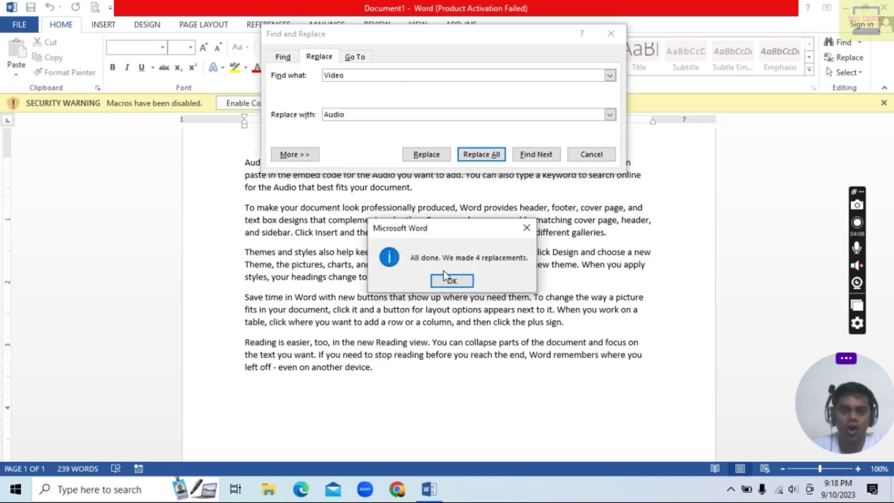
left_click(470, 283)
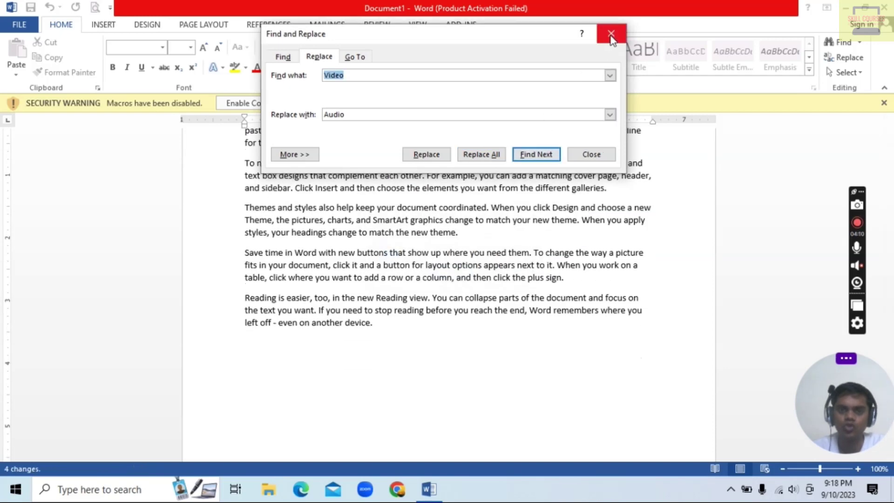
left_click(612, 35)
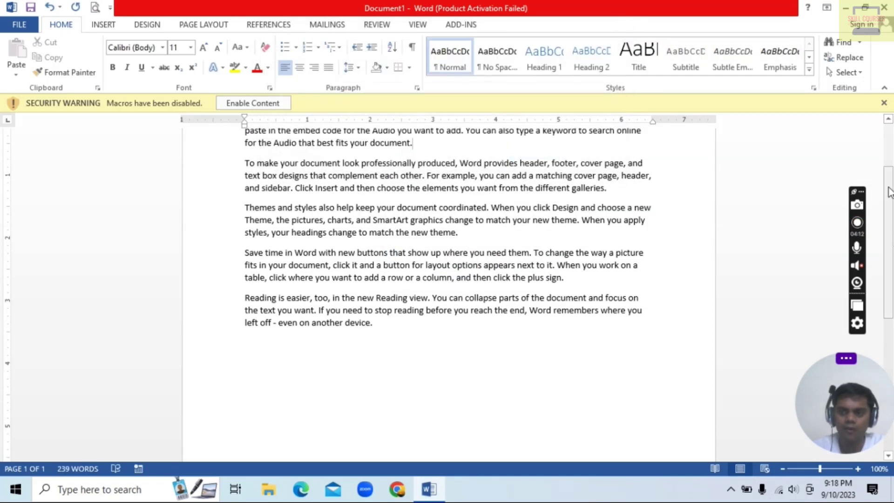
scroll(890, 192, "up", 4)
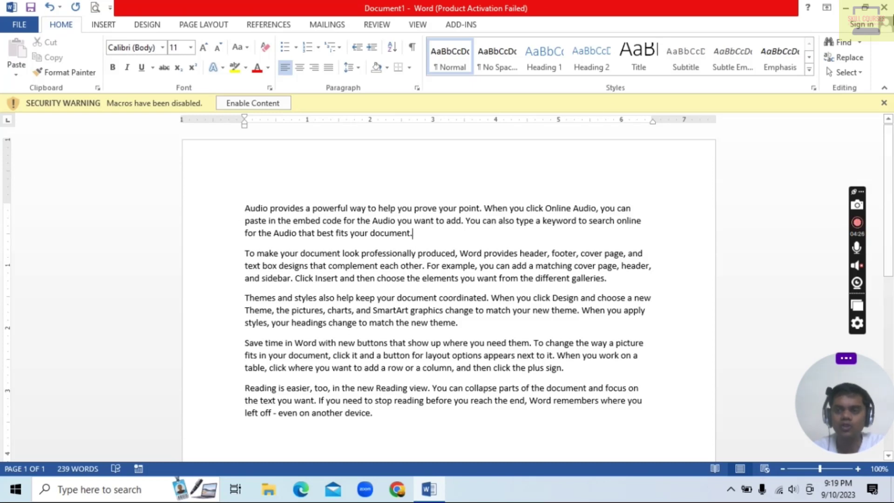
Step: Replace all four Audio occurrences back with Video and close the dialog
left_click(858, 61)
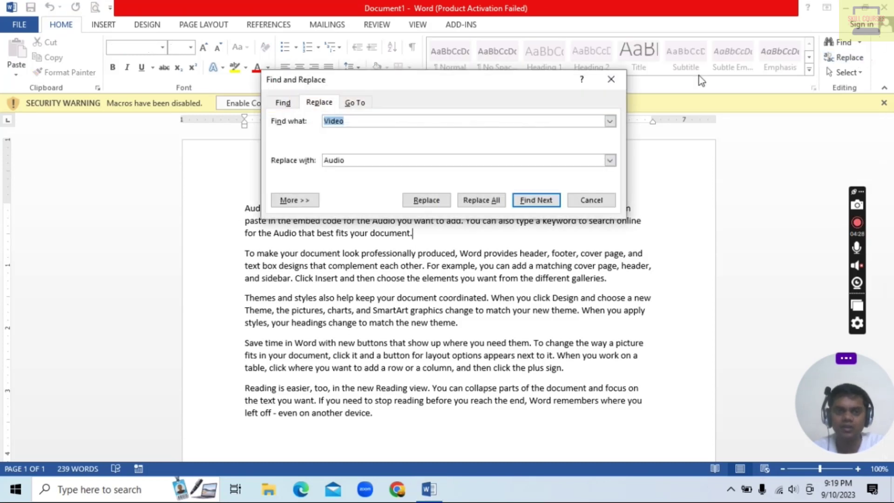
left_click(412, 123)
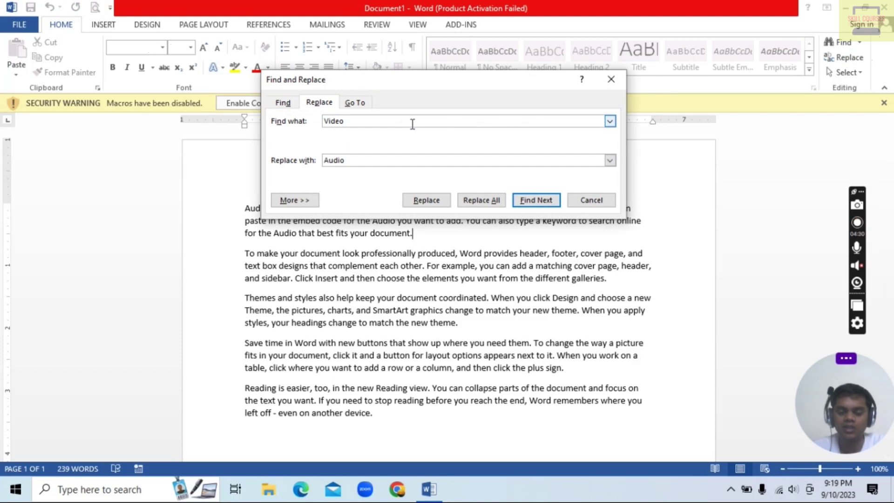
key("BackSpace")
key("BackSpace")
key("BackSpace")
key("BackSpace")
type("A")
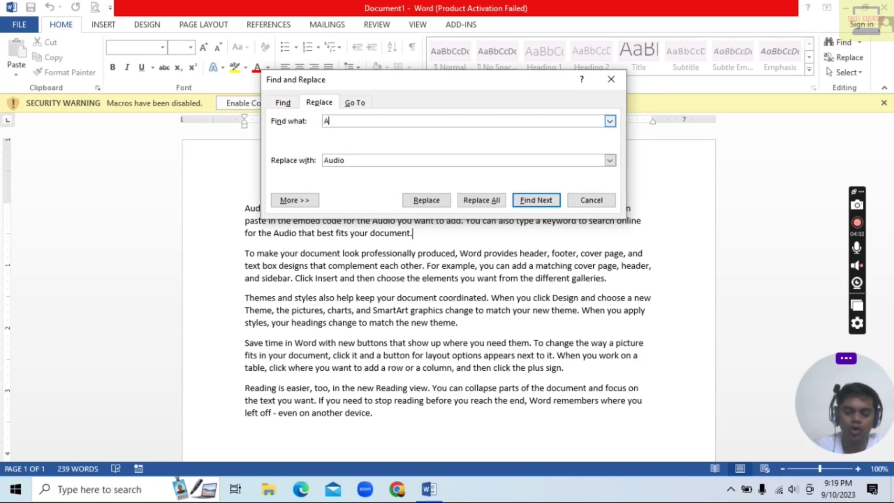
type("udio")
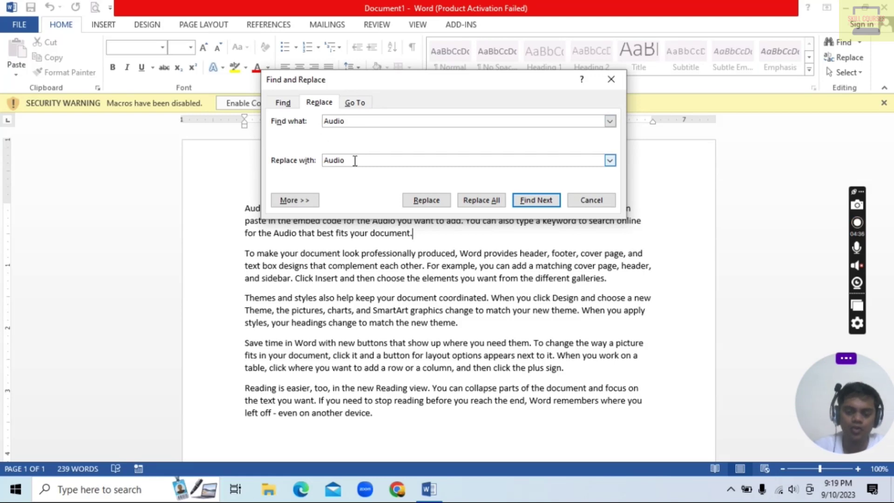
key("BackSpace")
key("BackSpace")
key("BackSpace")
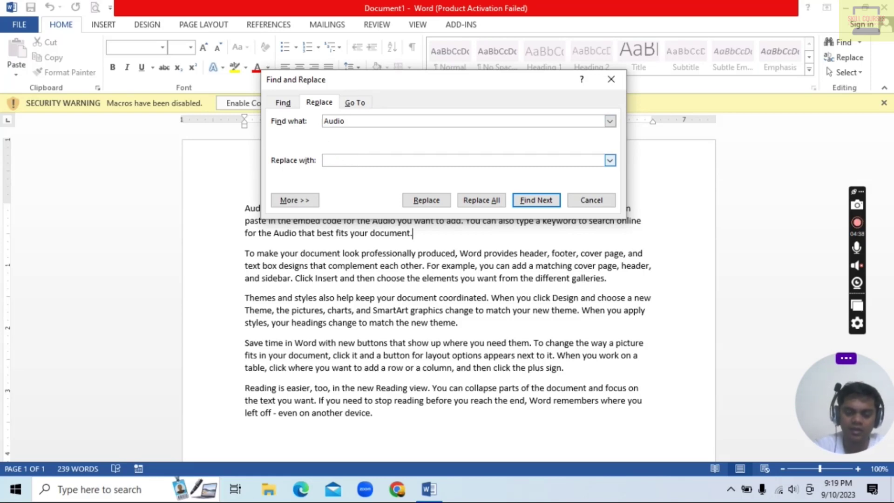
type("Video")
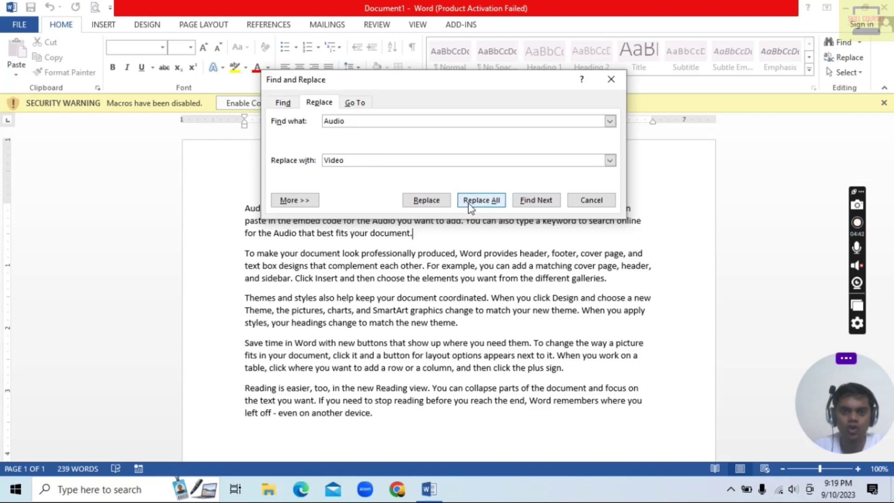
left_click(472, 201)
left_click(467, 281)
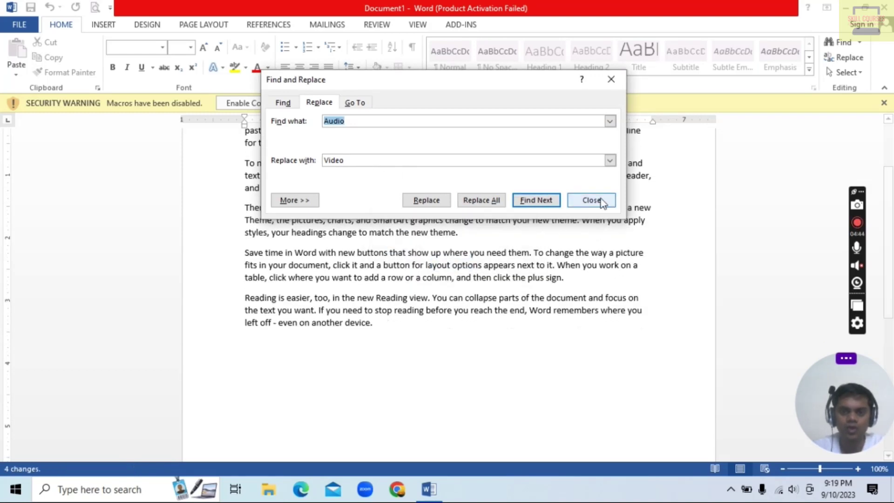
left_click(593, 201)
scroll(889, 233, "up", 3)
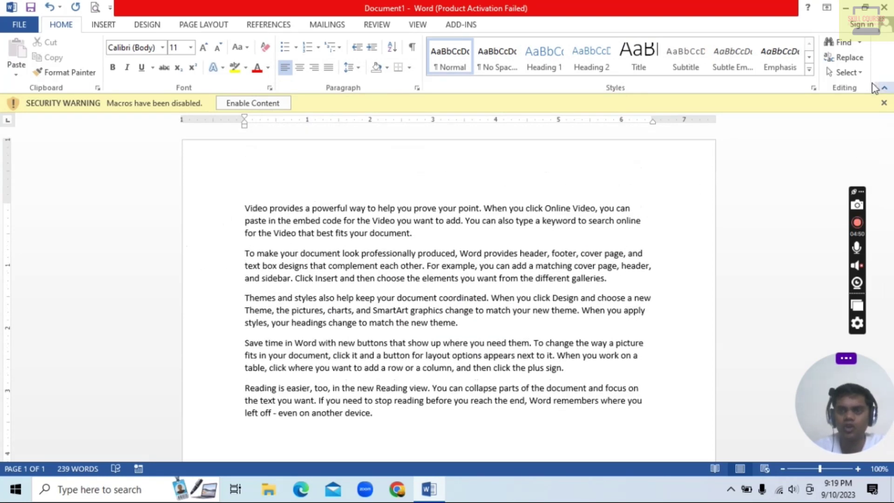
left_click(856, 75)
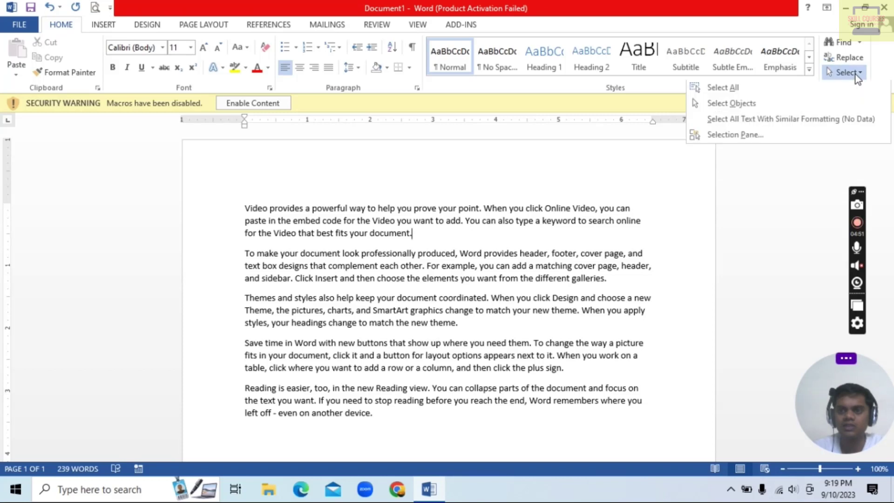
left_click(802, 94)
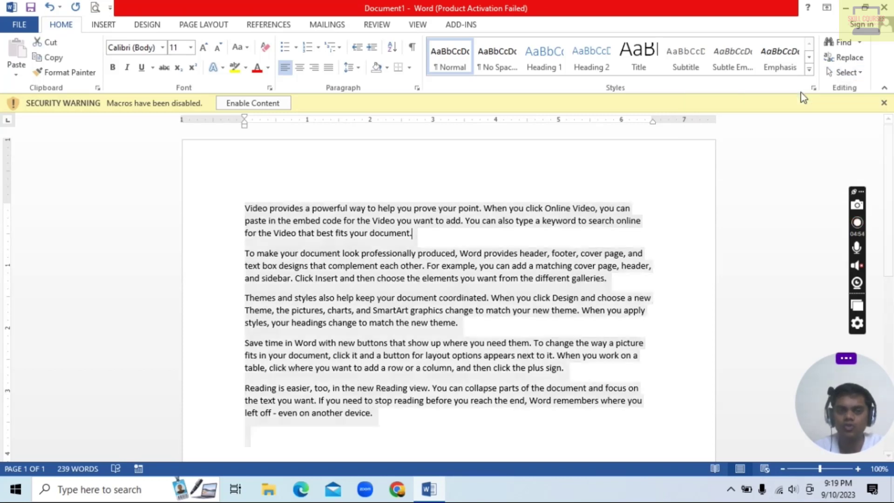
left_click(493, 233)
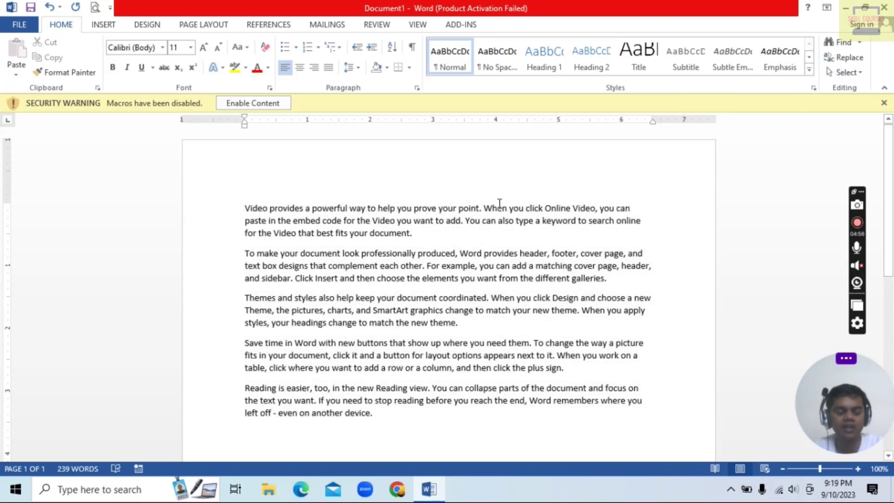
key("ctrl+a")
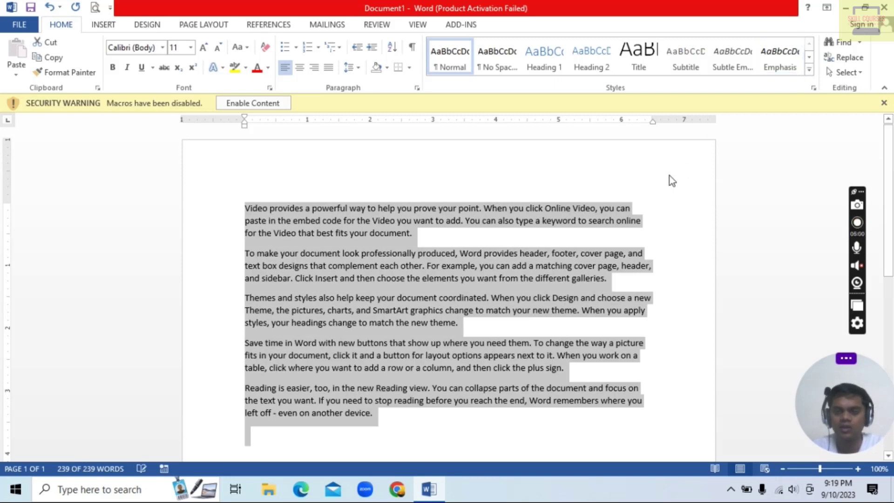
left_click(644, 206)
left_click(853, 75)
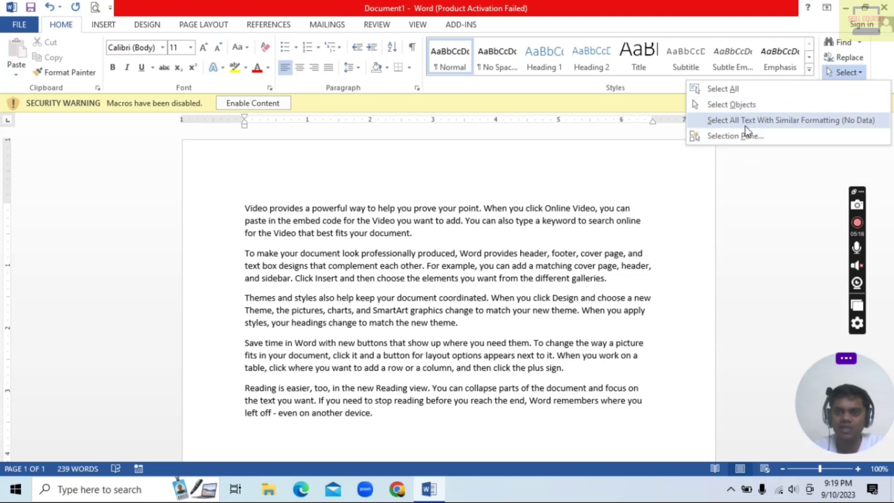
left_click(613, 219)
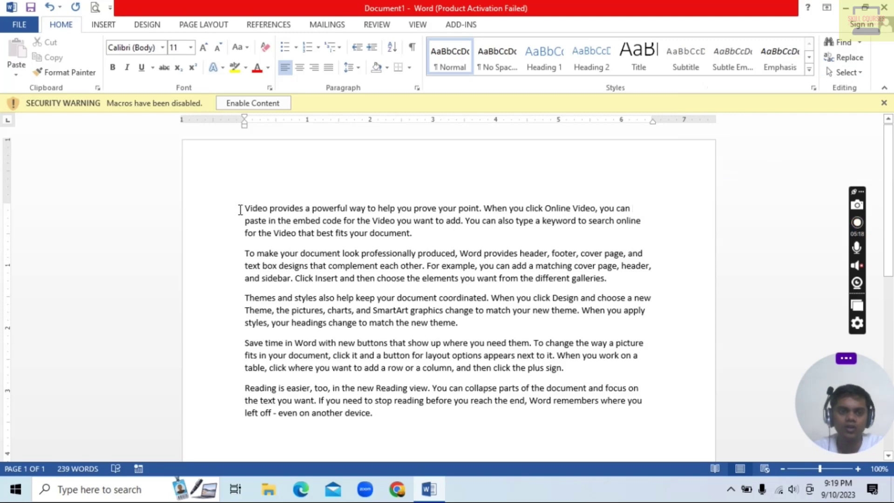
Step: Colour Video, document. and the (fourth paragraph) red, then place the caret before Video
double_click(256, 208)
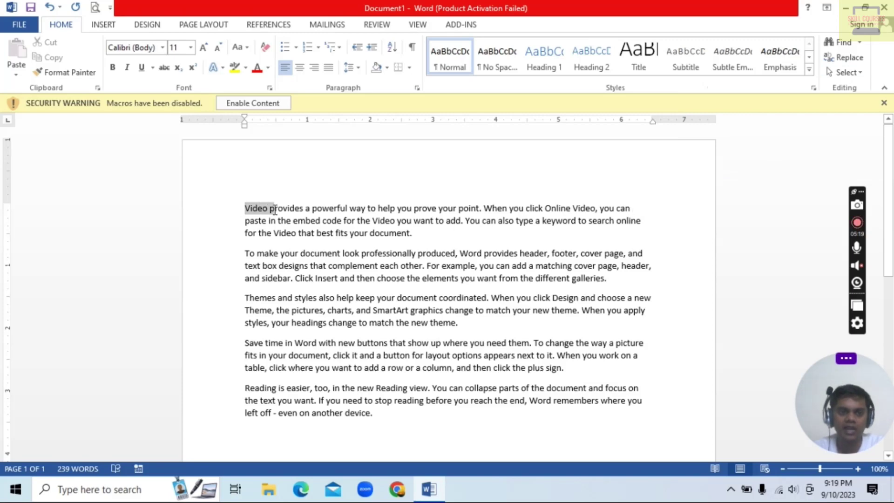
left_click(256, 68)
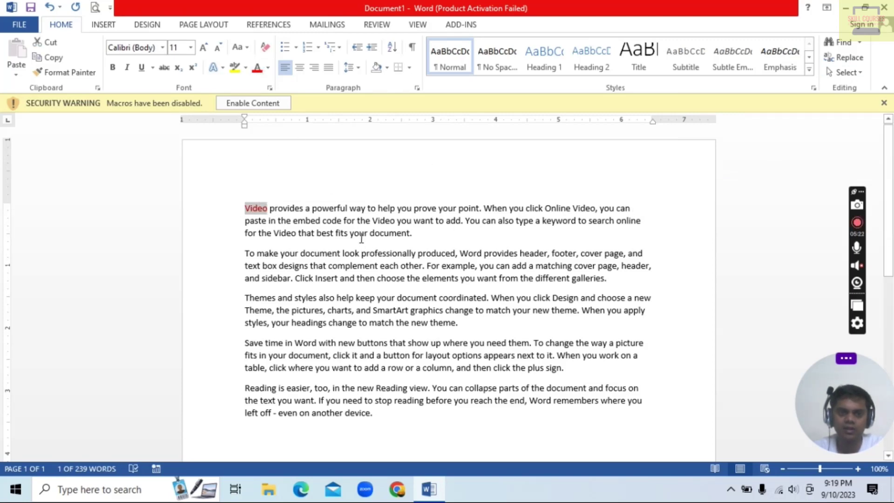
left_click_drag(368, 235, 420, 236)
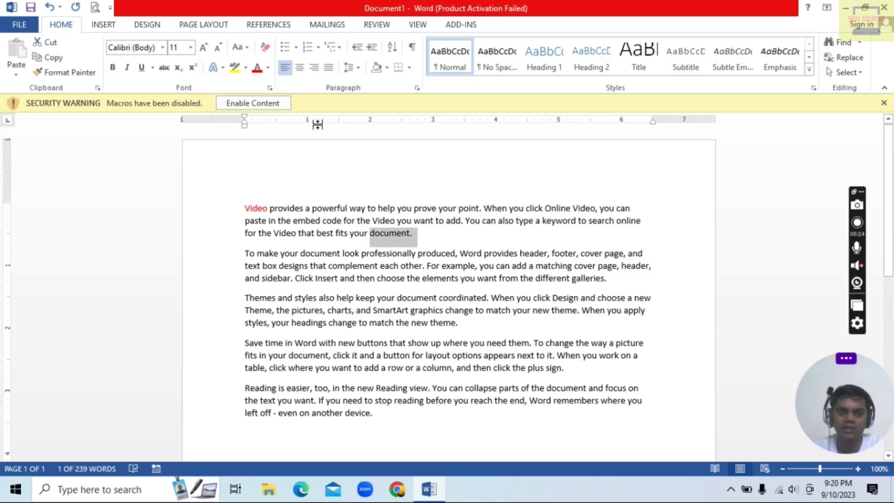
left_click(257, 68)
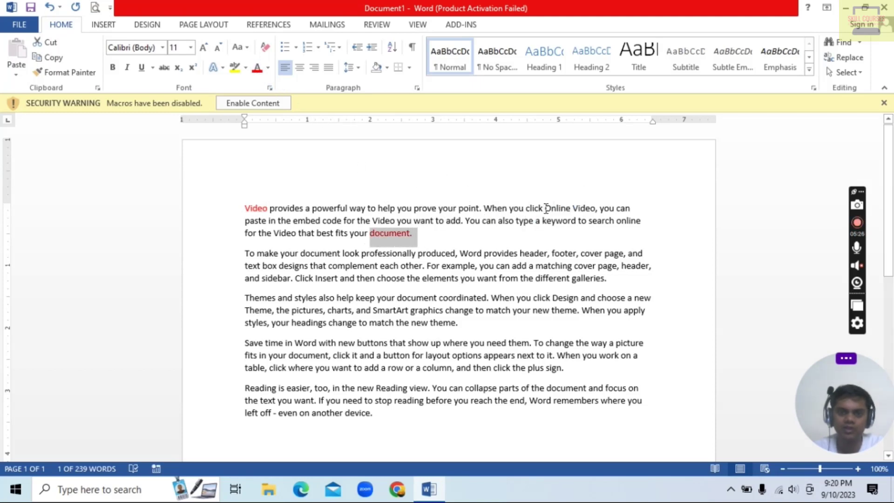
mouse_move(513, 368)
left_mouse_down()
mouse_move(544, 367)
mouse_move(530, 365)
left_mouse_up()
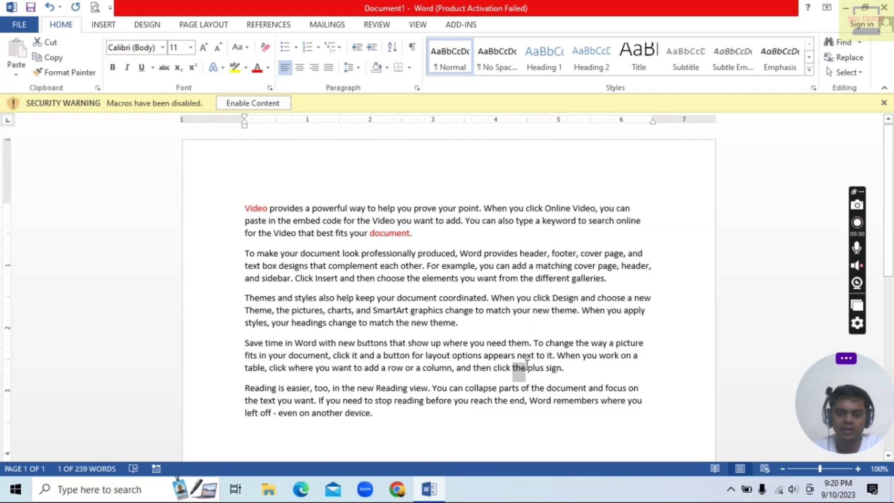
left_click(259, 69)
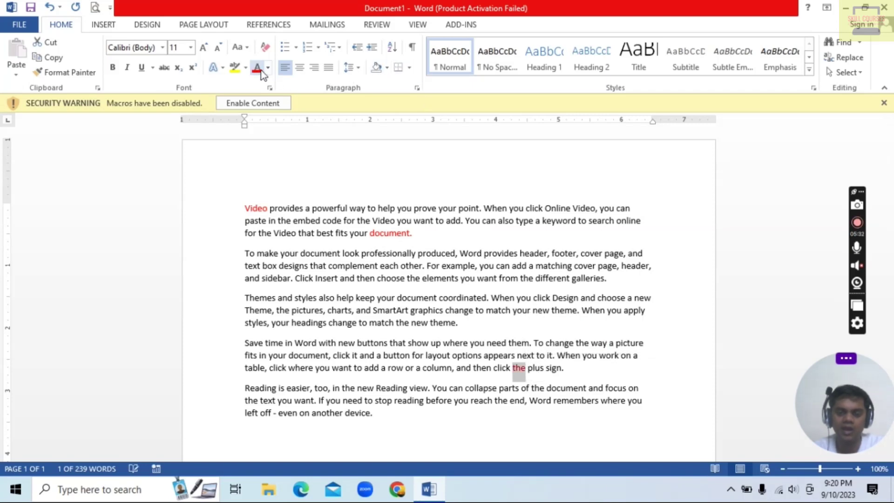
left_click(516, 290)
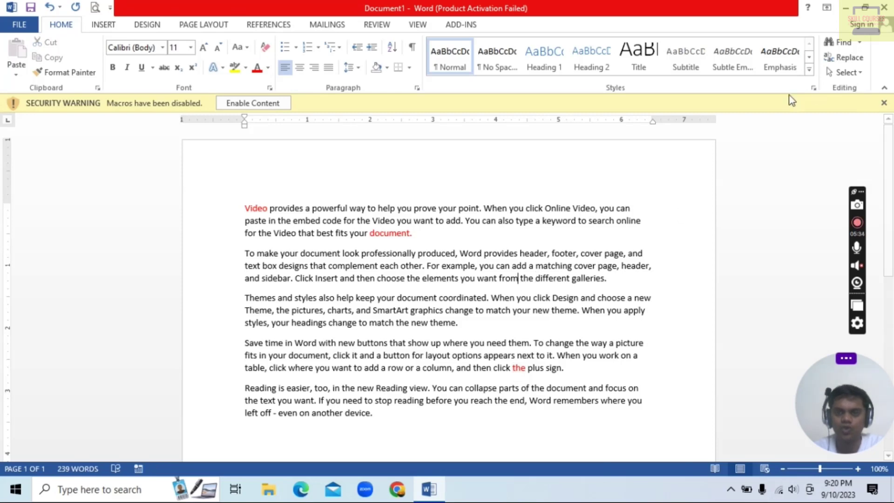
left_click(246, 209)
left_click(853, 73)
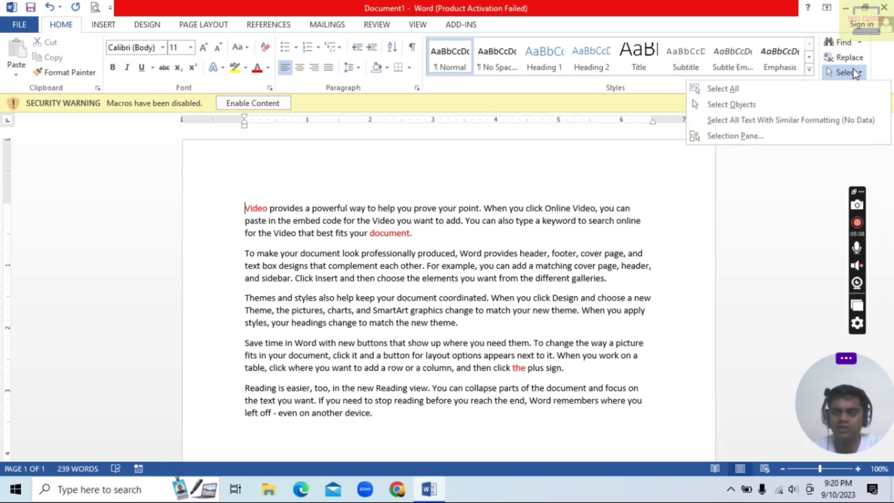
left_click(816, 121)
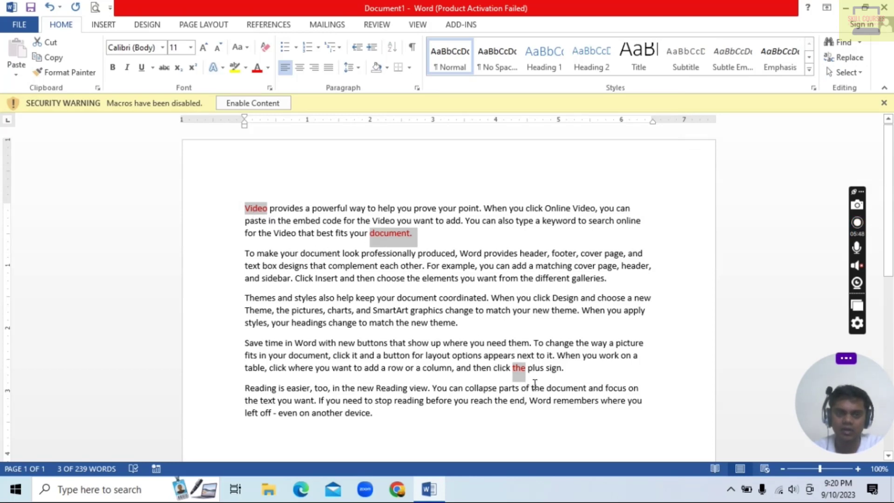
left_click(112, 67)
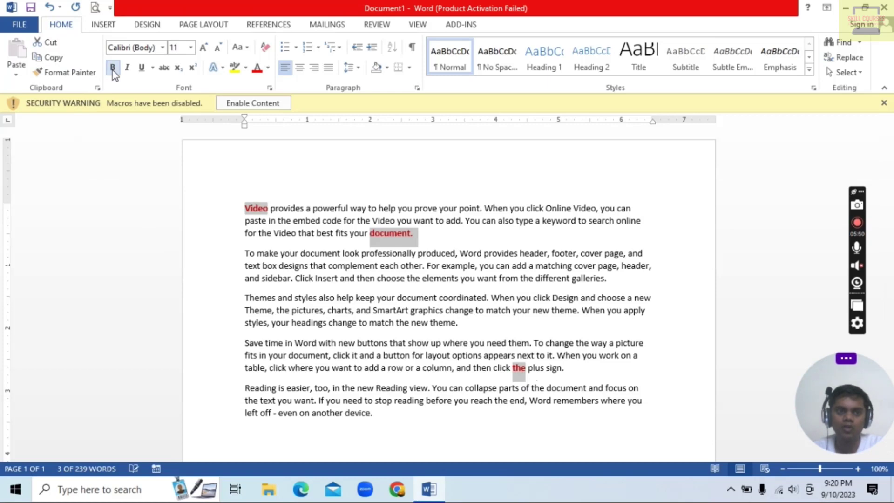
left_click(128, 68)
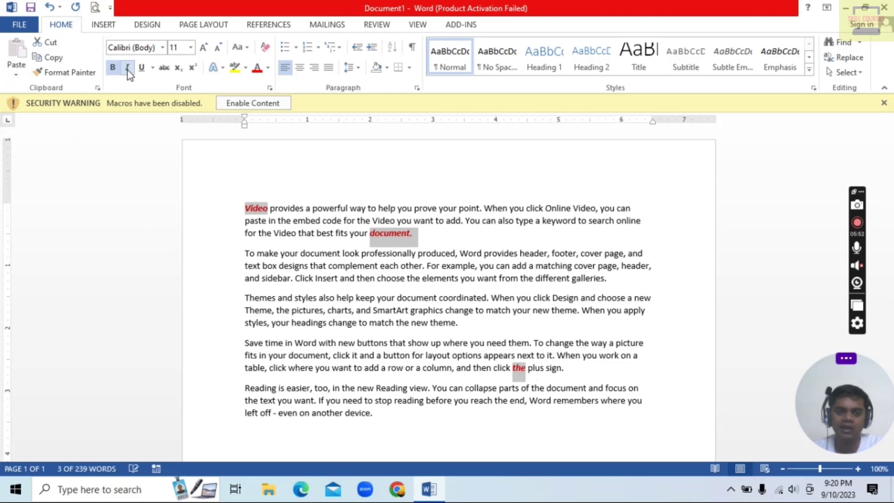
left_click(141, 68)
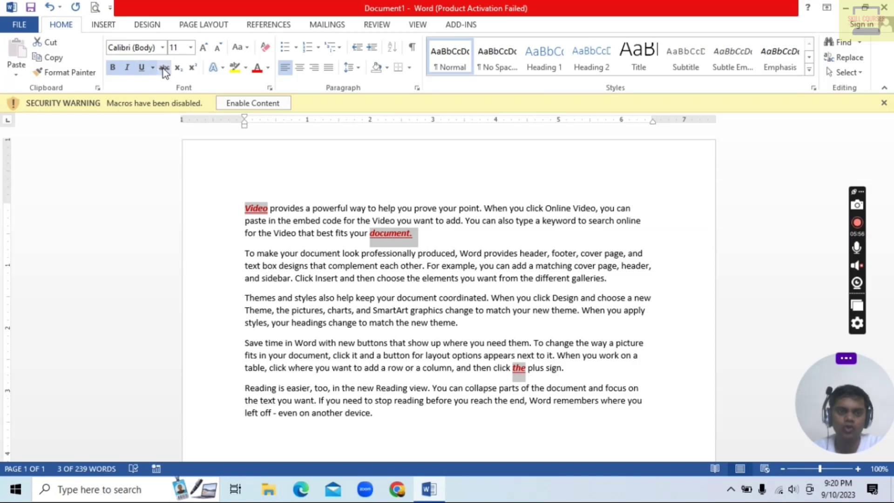
left_click(163, 68)
left_click(142, 68)
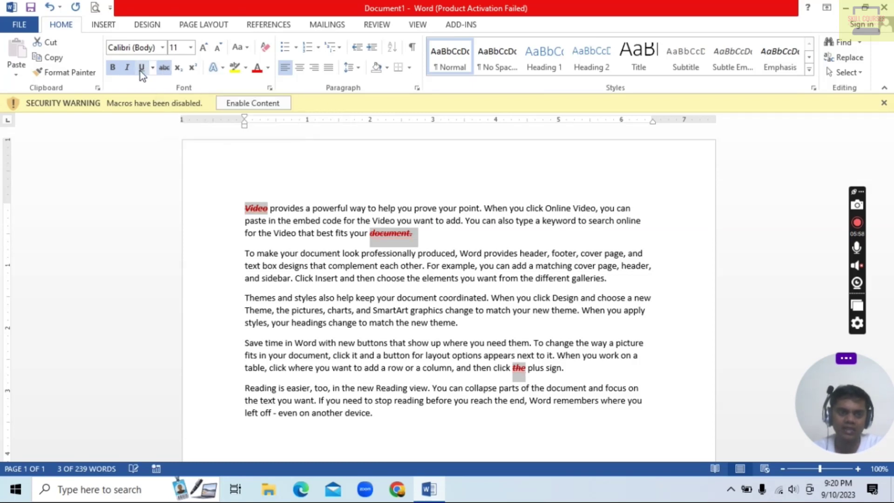
left_click(127, 68)
left_click(113, 68)
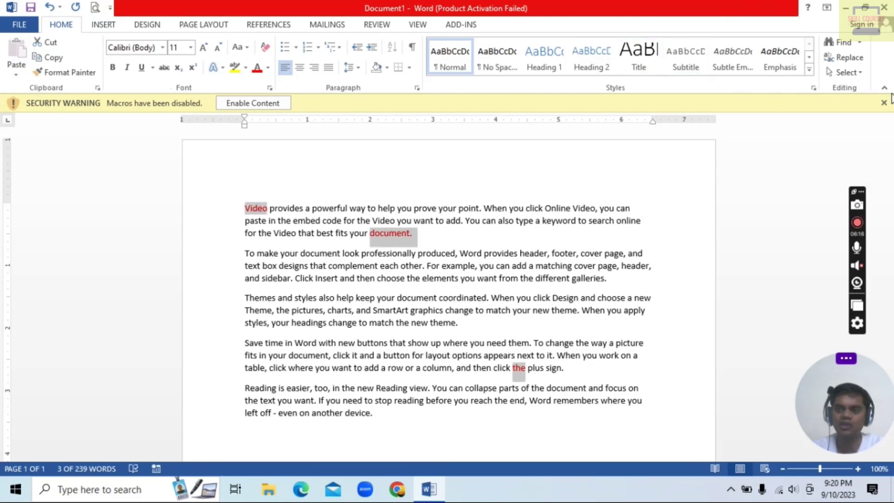
left_click(431, 238)
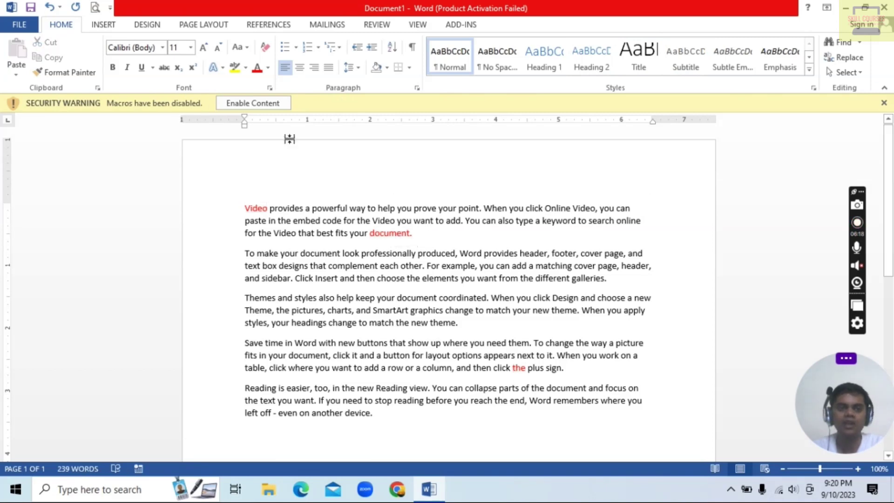
Step: Open the Cover Page gallery on the INSERT tab and scroll through designs from Austin to ViewMaster
left_click(103, 26)
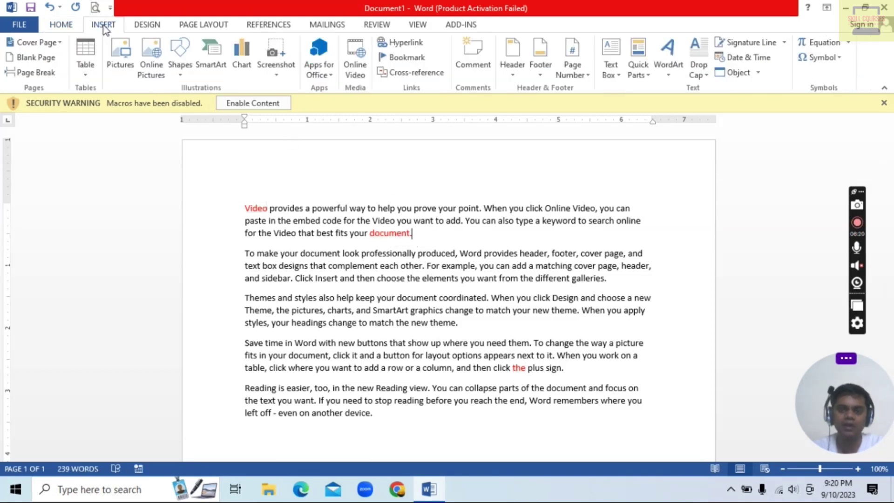
left_click(51, 43)
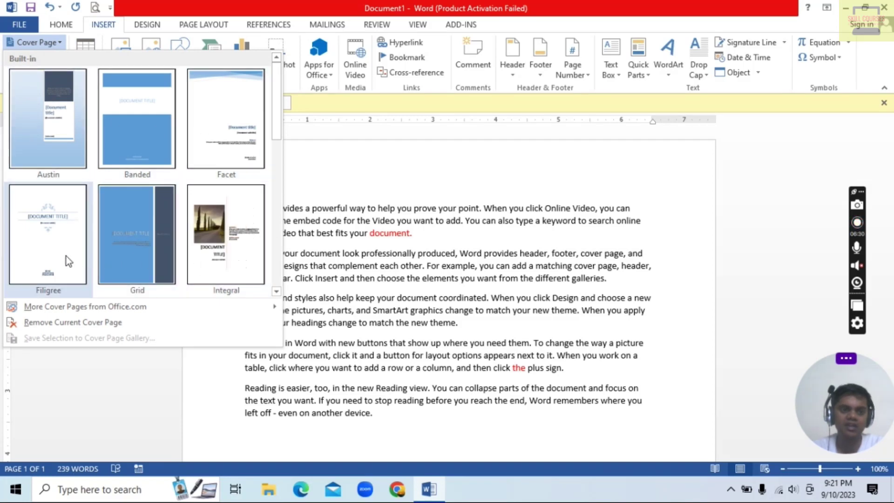
left_click_drag(277, 133, 284, 186)
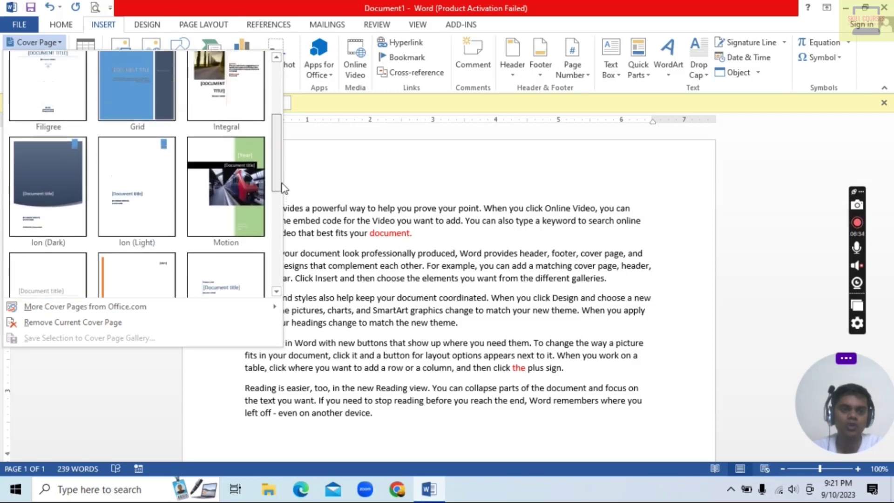
mouse_move(283, 186)
left_mouse_down()
mouse_move(275, 228)
mouse_move(278, 98)
left_mouse_up()
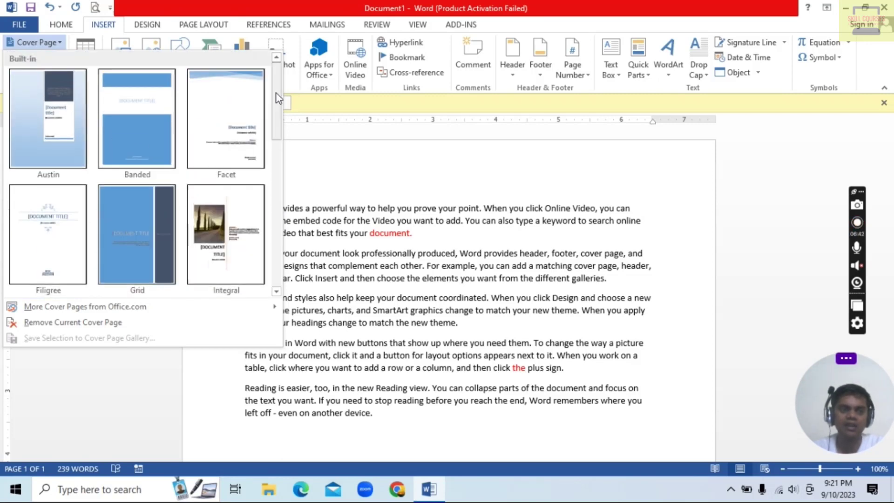
Step: Insert the Austin cover page at the start of the document
left_click(46, 116)
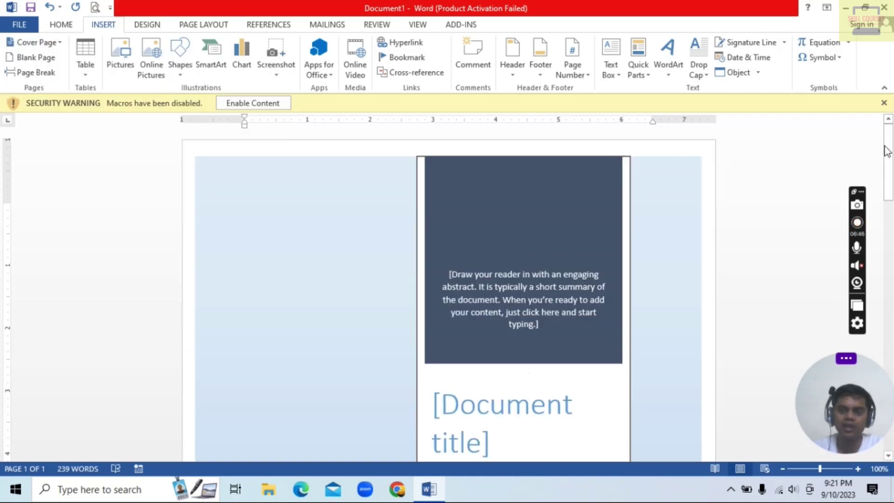
mouse_move(893, 159)
left_mouse_down()
mouse_move(893, 273)
mouse_move(880, 341)
mouse_move(885, 290)
left_mouse_up()
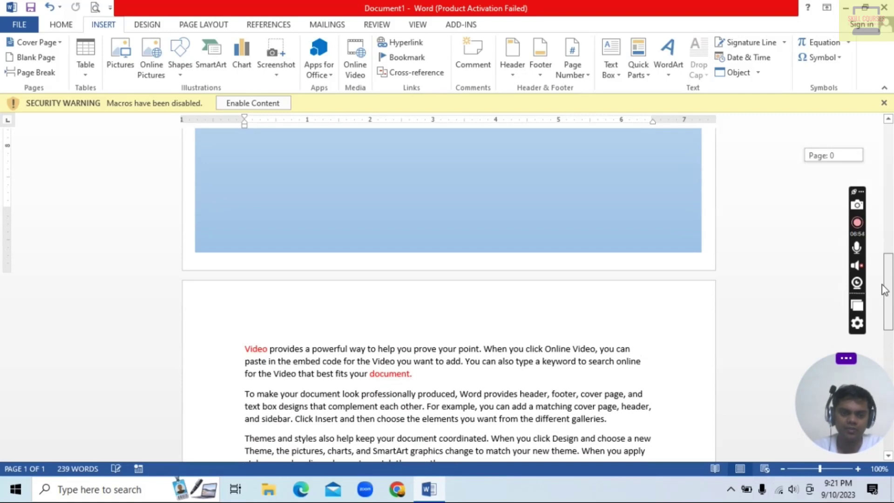
left_click_drag(892, 258, 889, 296)
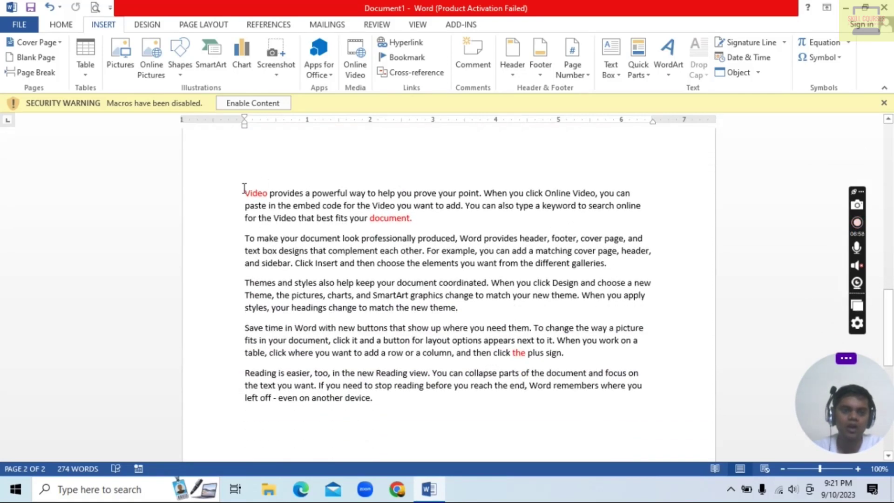
Step: Clear all formatting from the first paragraph so its red words turn black
left_click_drag(244, 188, 438, 221)
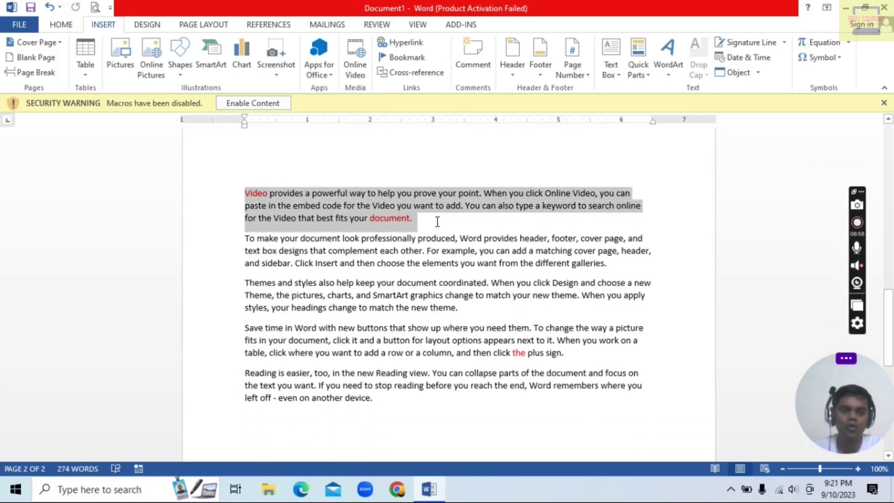
left_click(61, 24)
left_click(264, 48)
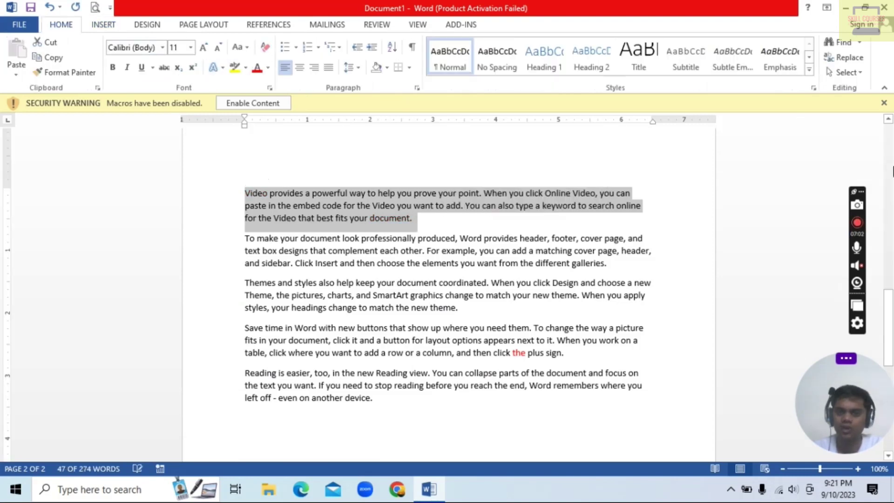
mouse_move(888, 298)
left_mouse_down()
mouse_move(890, 138)
mouse_move(890, 190)
mouse_move(890, 175)
left_mouse_up()
Step: Replace the cover page's title placeholder with 'The Three Vectors'
left_click(485, 284)
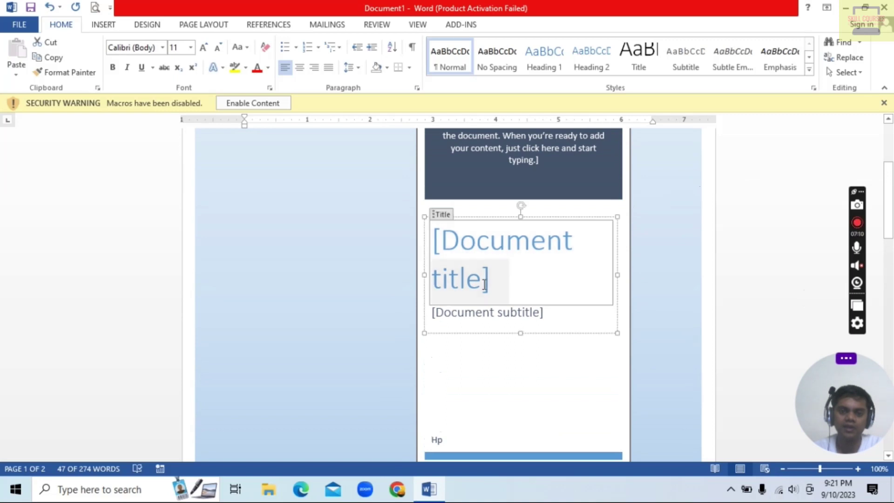
left_click(485, 284)
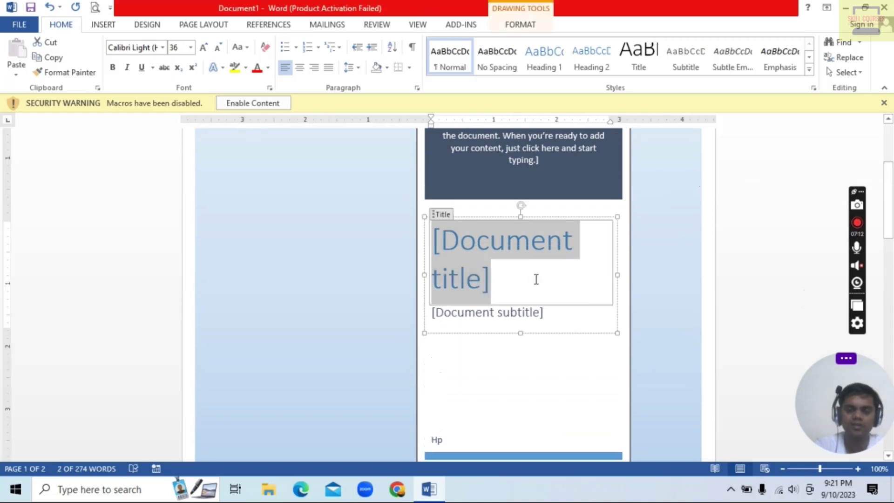
key("BackSpace")
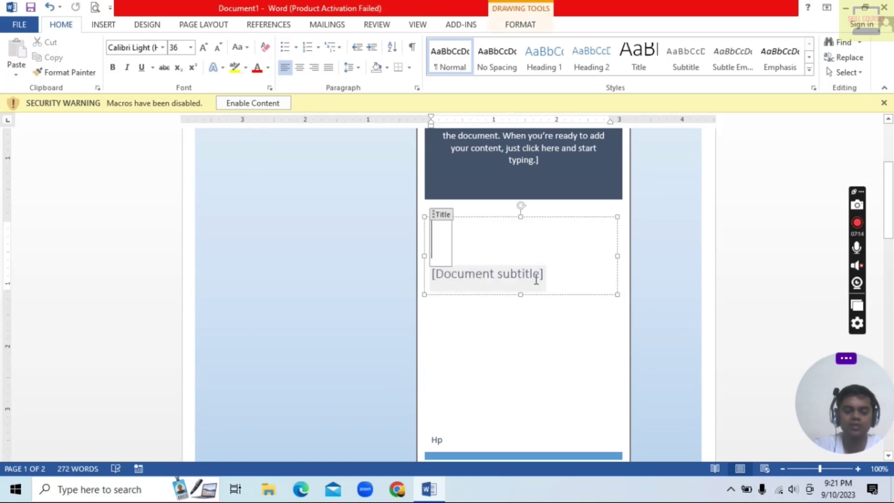
type("The ")
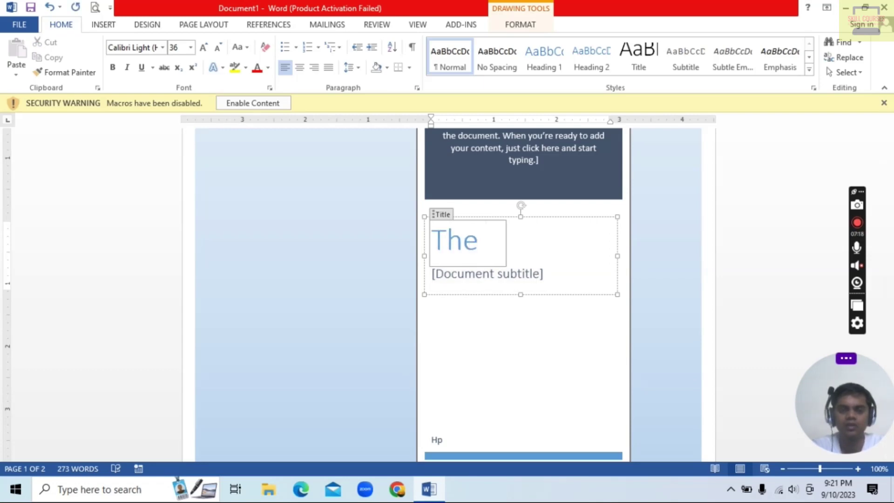
type("Thre")
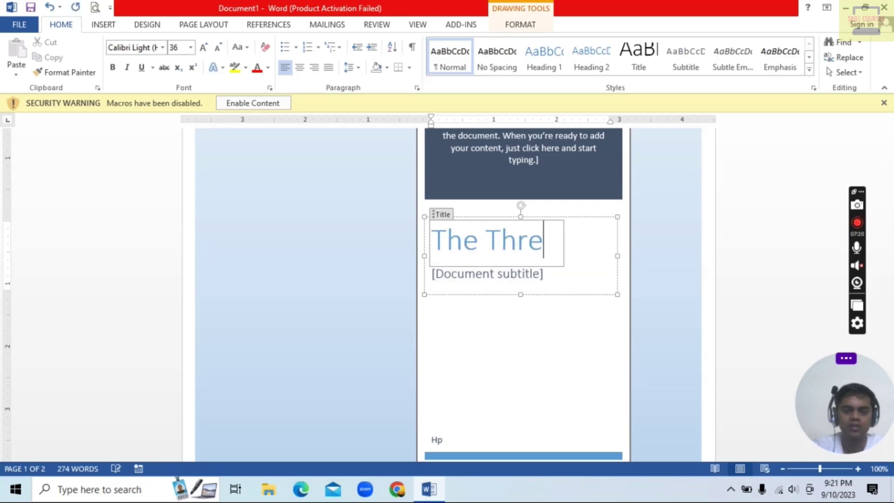
type("e Vect")
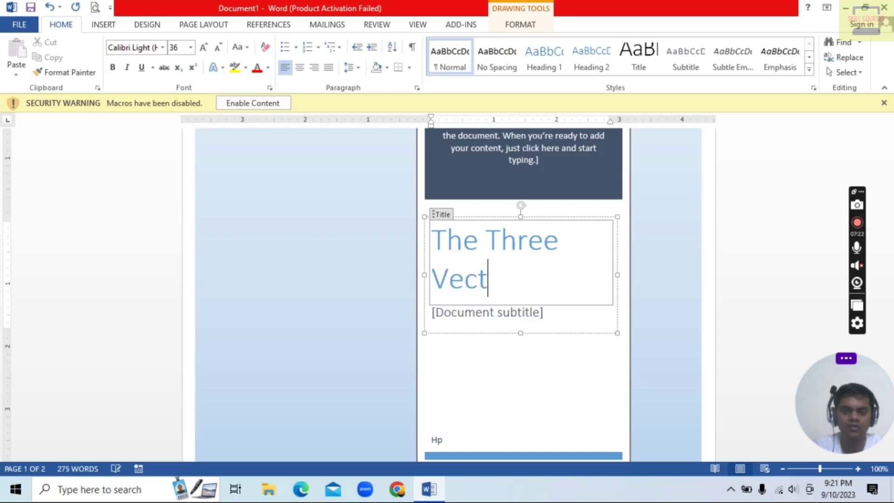
type("ors")
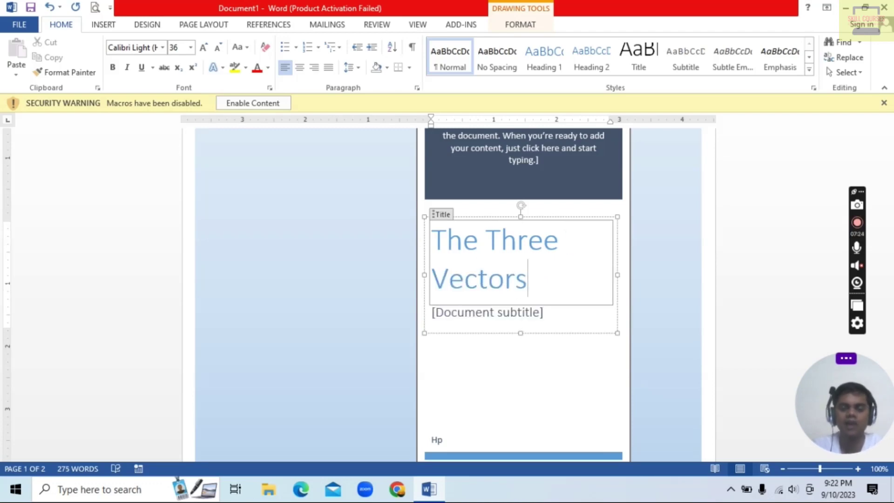
Step: Replace the subtitle placeholder with the author's name, correcting typos along the way
left_click(535, 320)
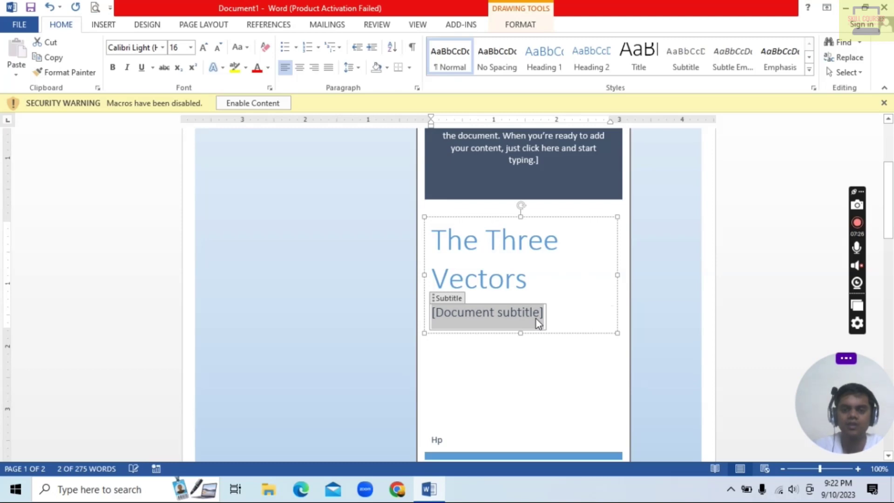
key("BackSpace")
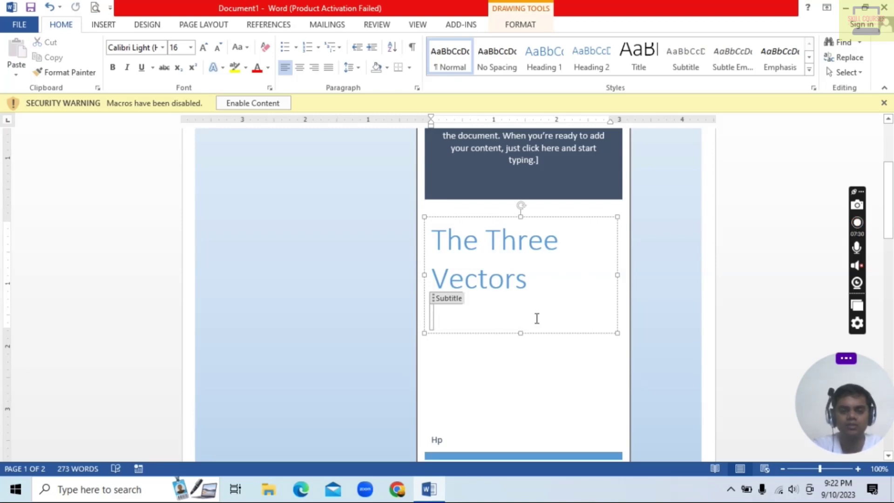
type("R")
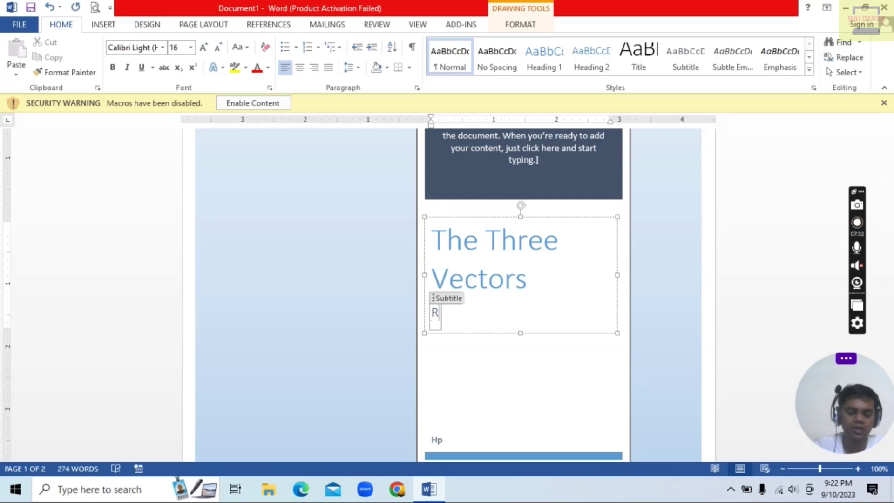
type(".k. ro")
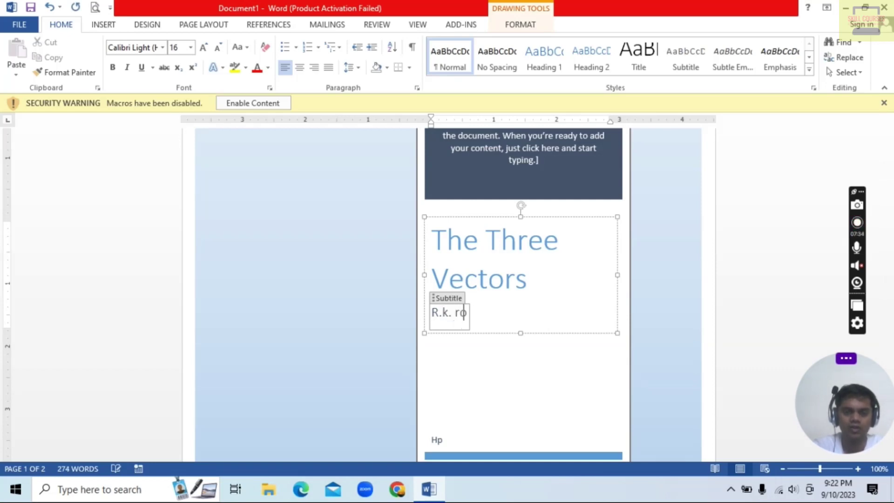
key("BackSpace")
key("BackSpace")
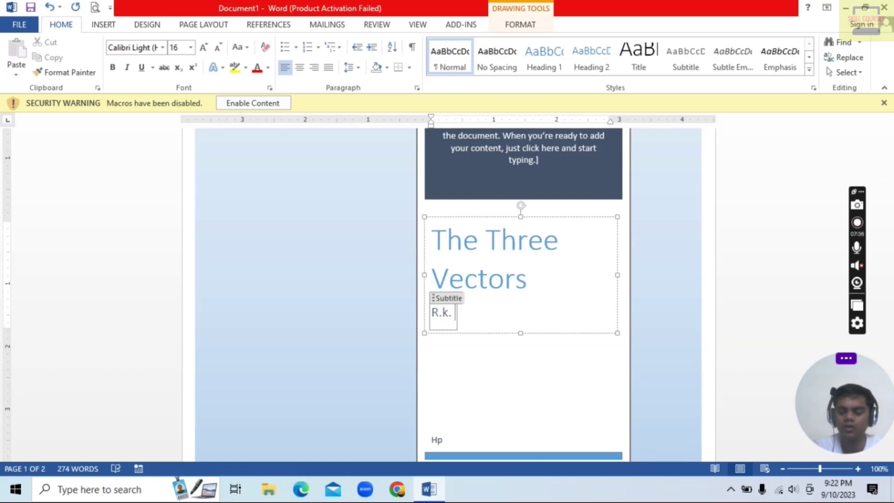
type("Robbi")
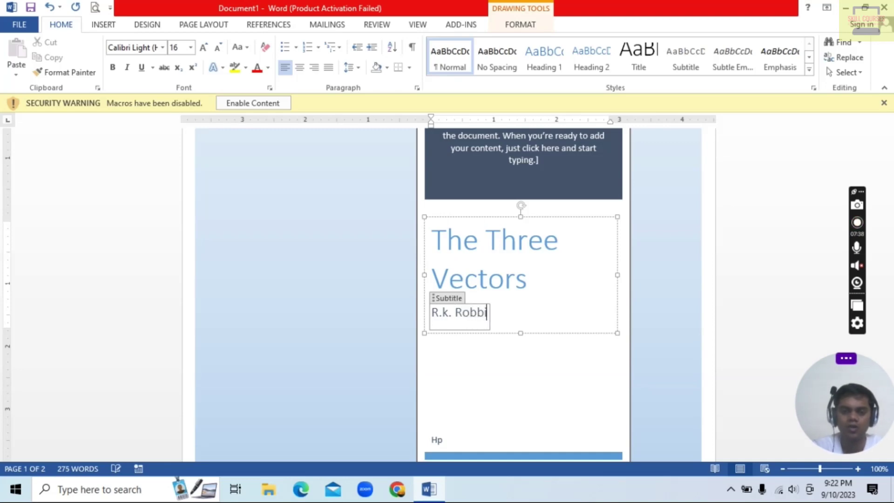
type("ns")
key("BackSpace")
type("S")
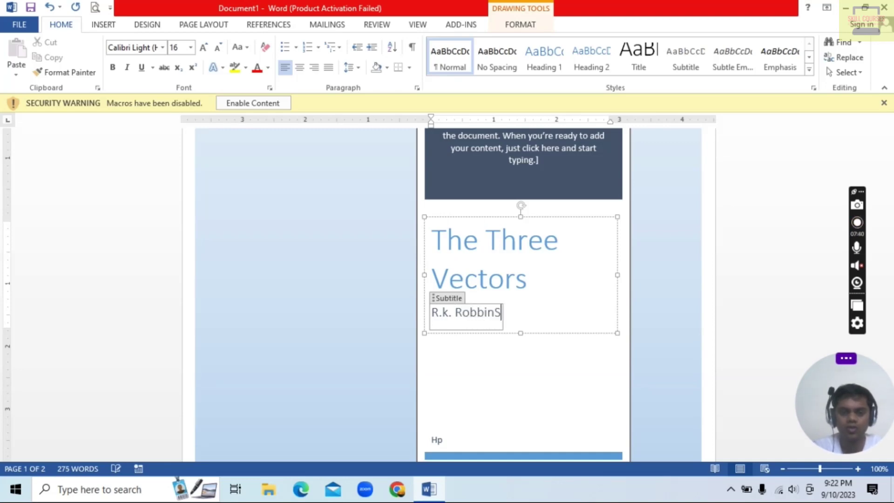
type(" Son")
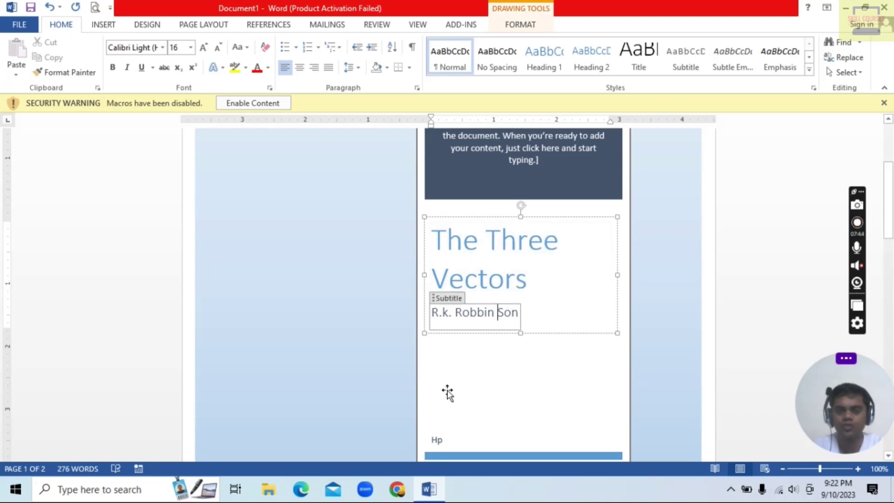
scroll(892, 184, "up", 5)
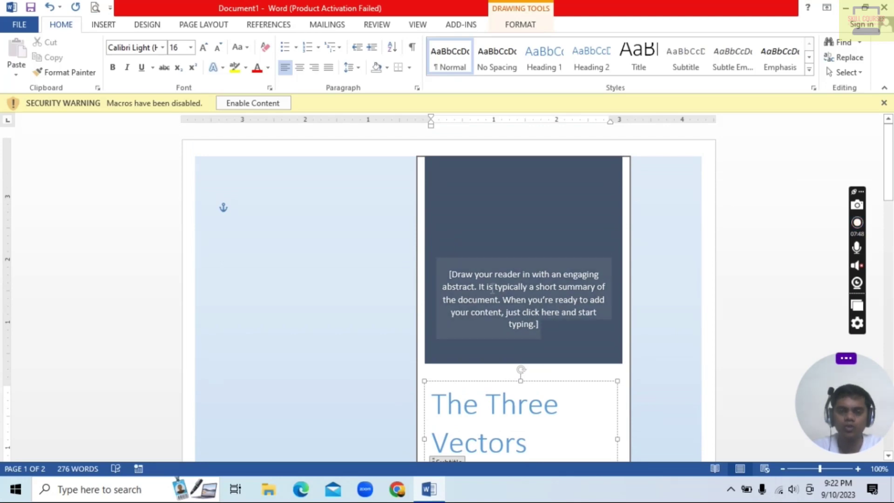
left_click(100, 25)
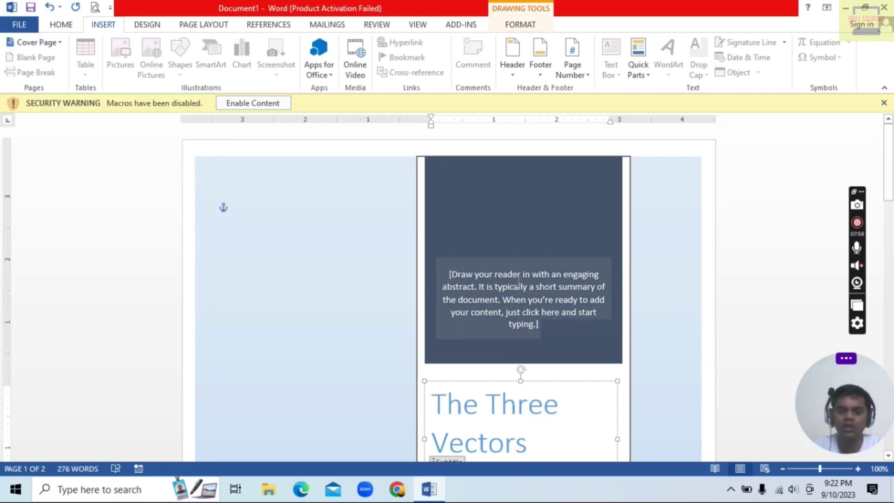
left_click(54, 47)
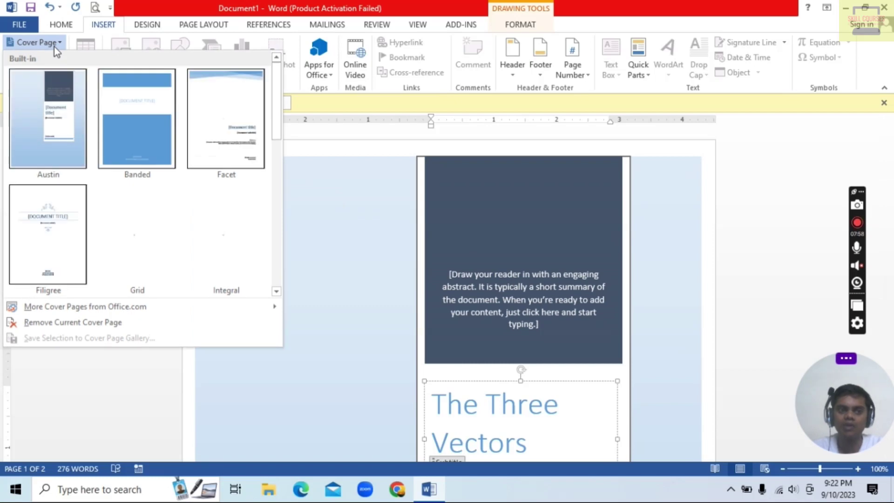
left_click(54, 47)
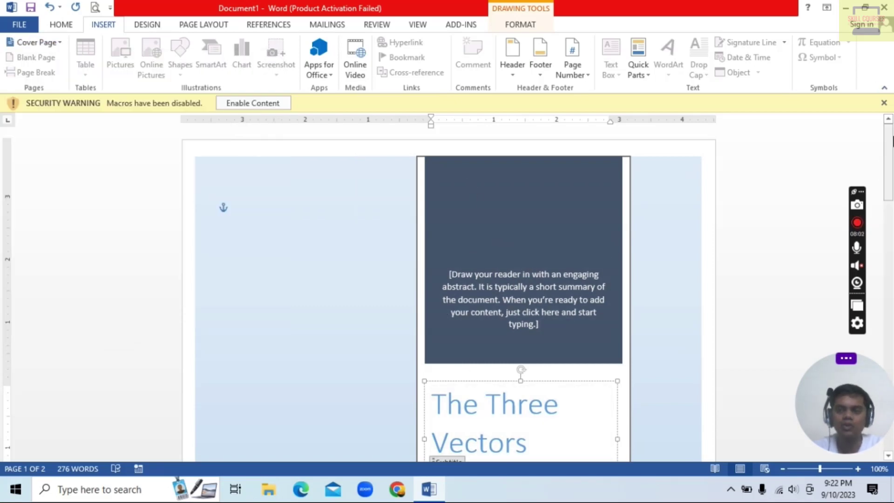
mouse_move(890, 149)
left_mouse_down()
mouse_move(892, 173)
mouse_move(892, 152)
left_mouse_up()
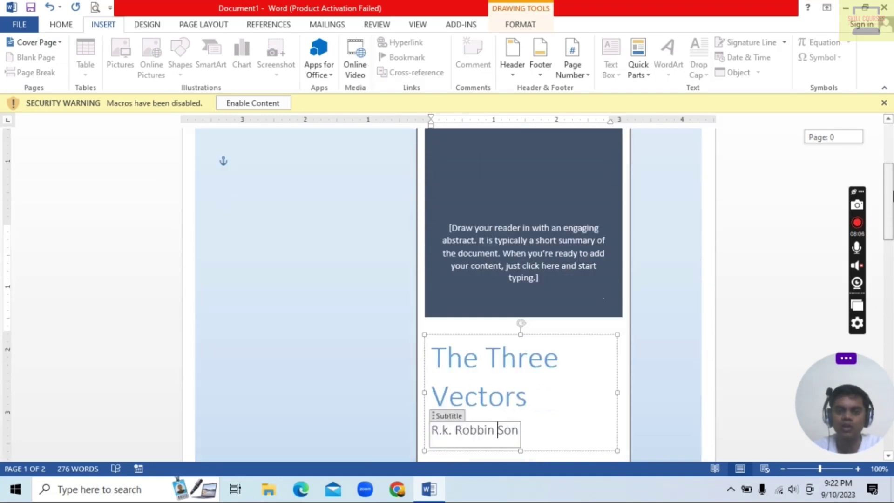
left_click_drag(892, 151, 892, 201)
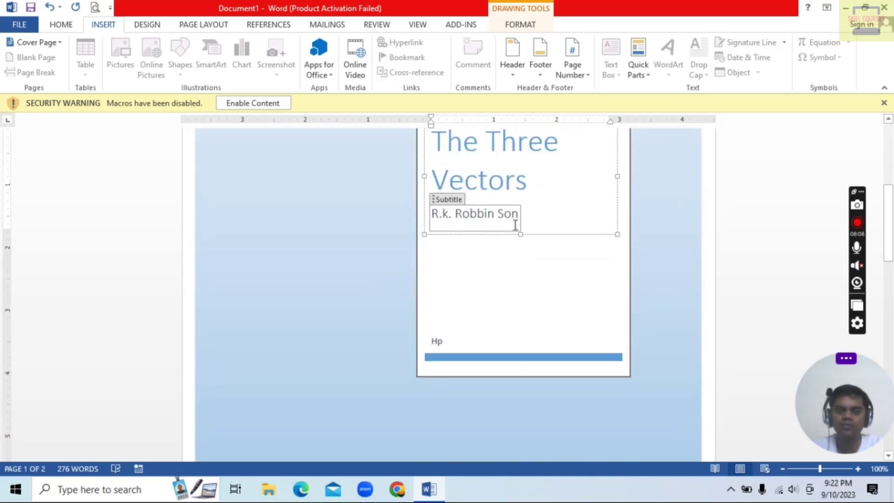
left_click_drag(892, 233, 892, 177)
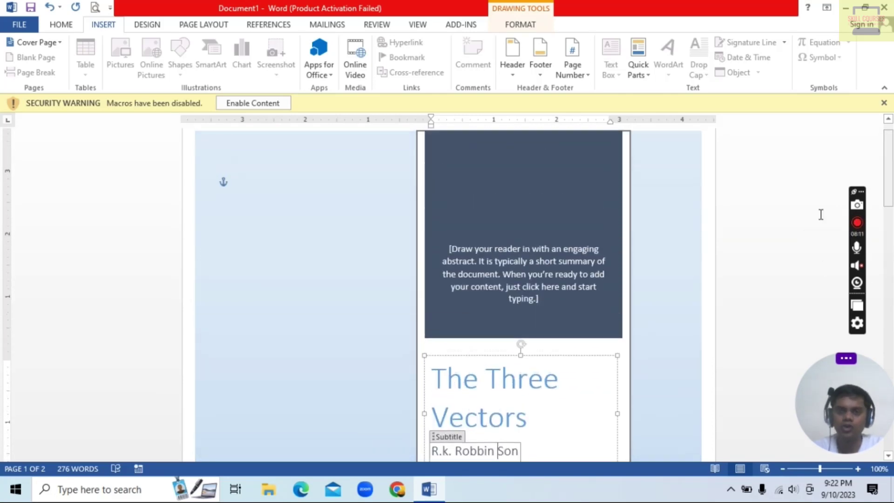
left_click(559, 269)
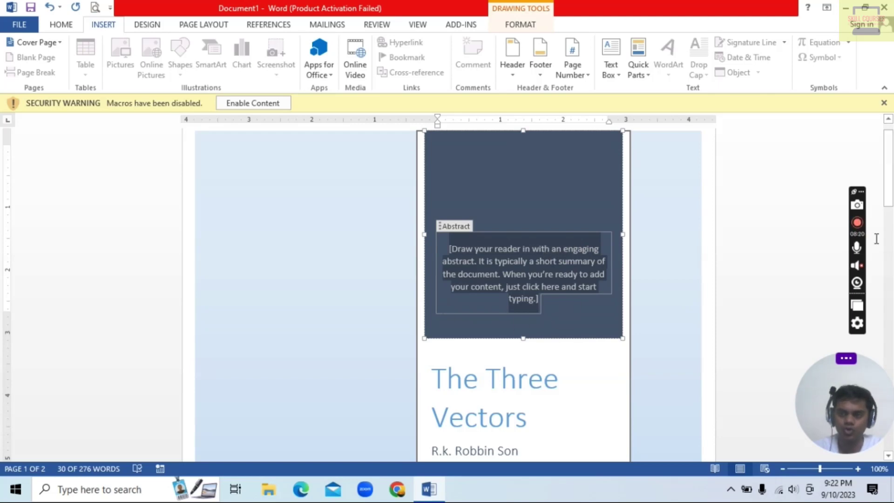
left_click_drag(888, 167, 890, 342)
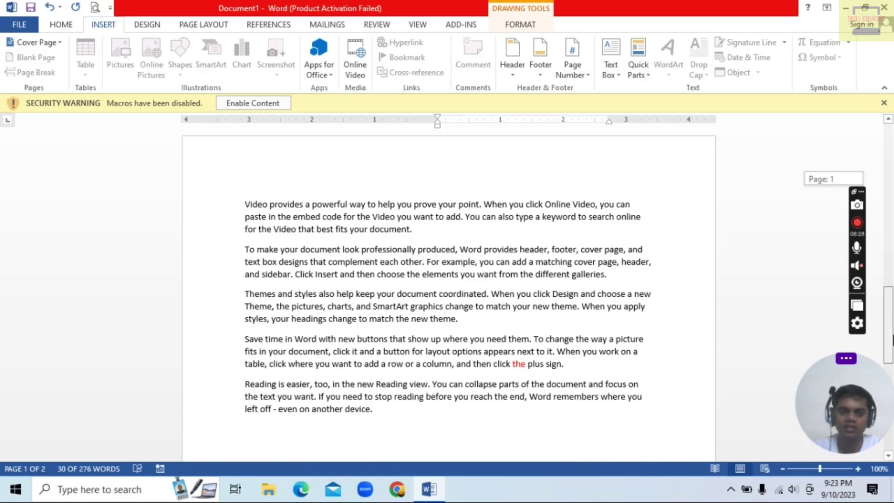
left_click_drag(890, 340, 890, 226)
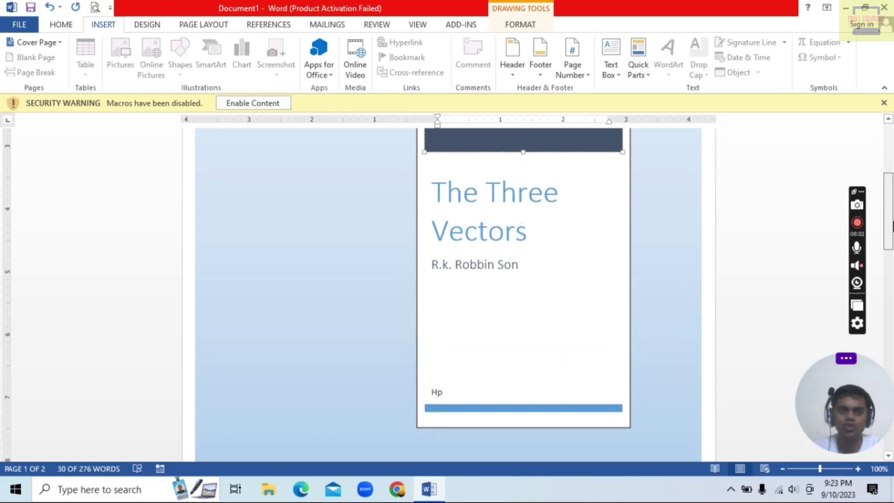
left_click(417, 25)
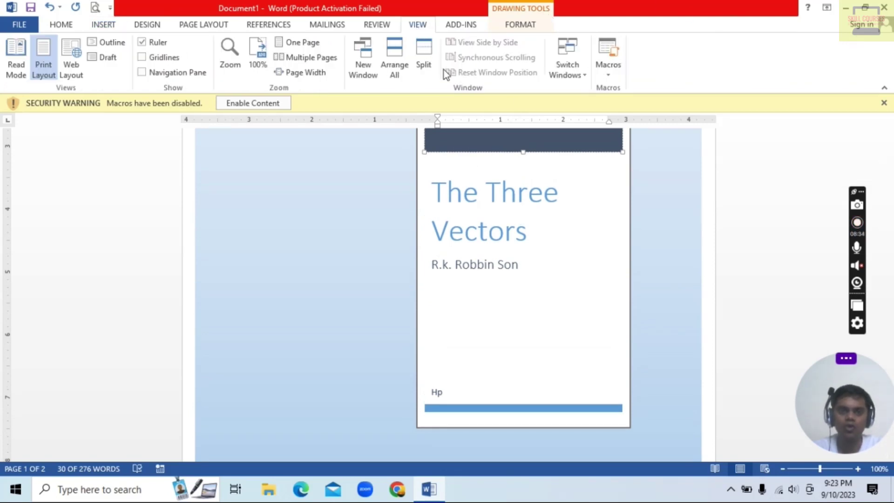
left_click(304, 59)
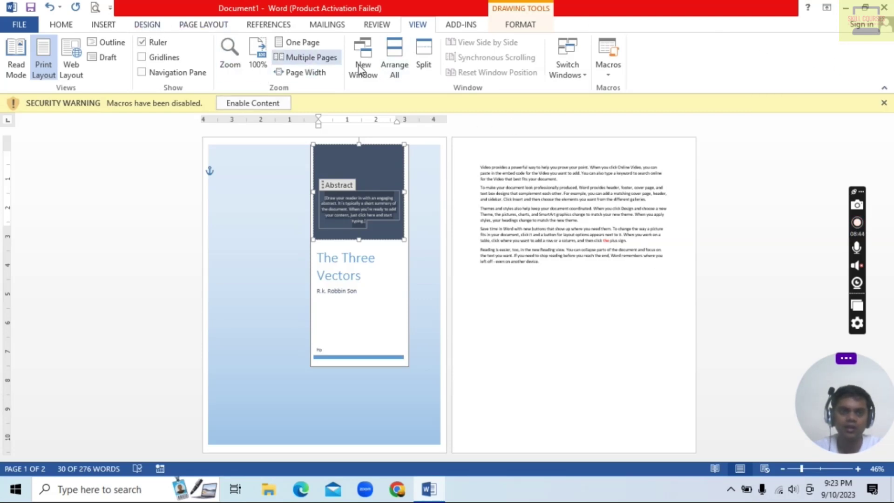
left_click(294, 43)
left_click(421, 252)
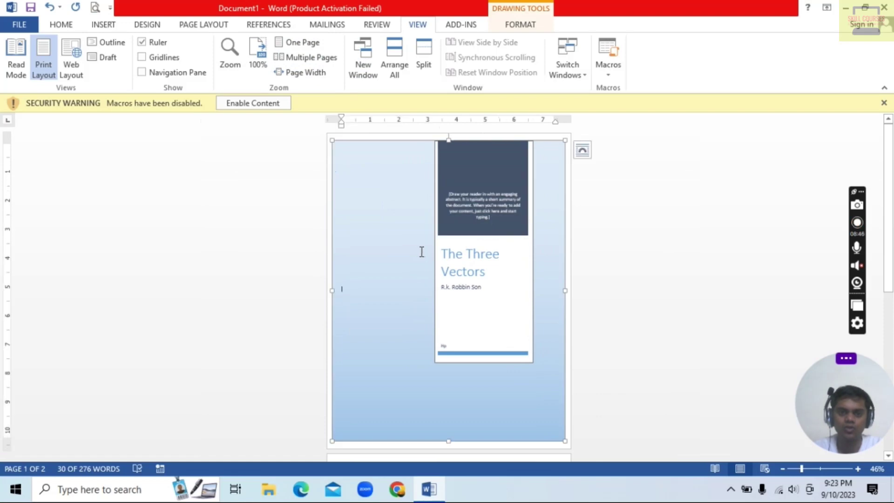
left_click(821, 475)
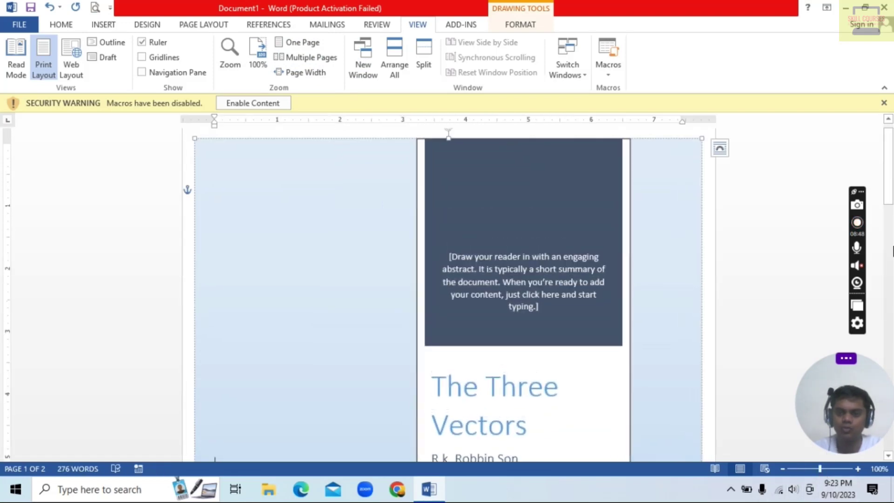
mouse_move(891, 207)
left_mouse_down()
mouse_move(891, 235)
mouse_move(890, 200)
left_mouse_up()
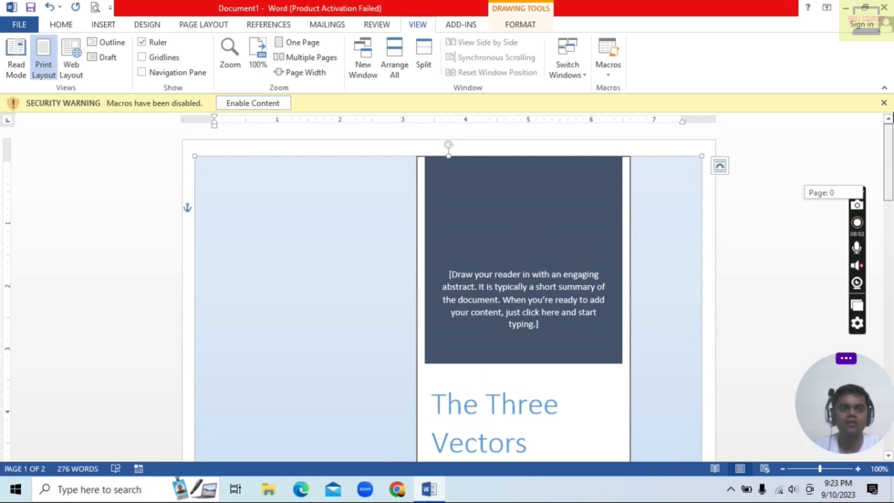
left_click(113, 27)
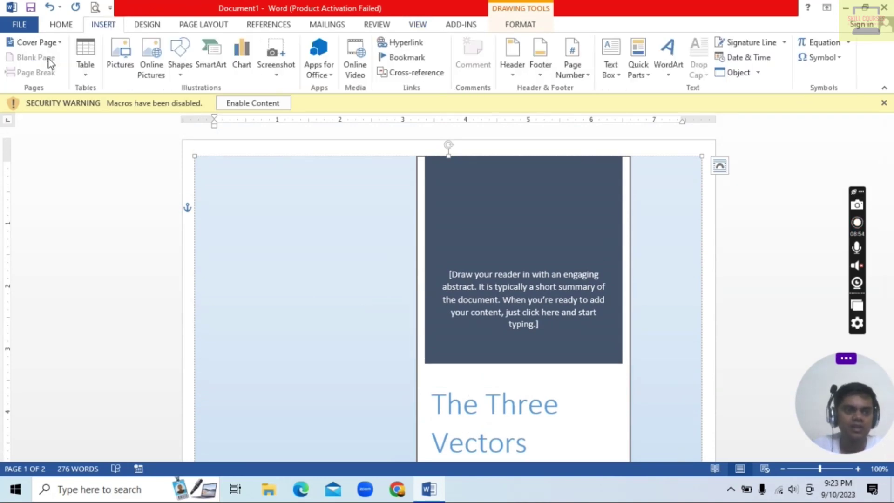
Step: Swap the cover to the Filigree design, then remove the cover page altogether
left_click(56, 42)
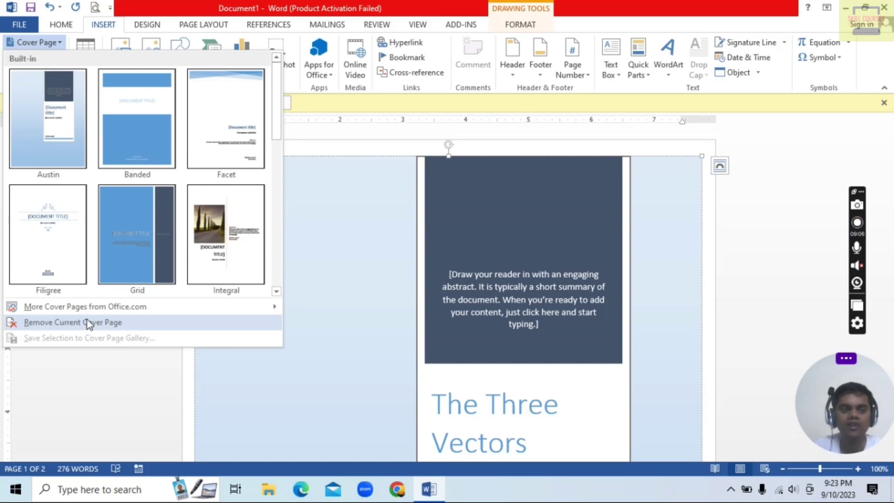
left_click(57, 255)
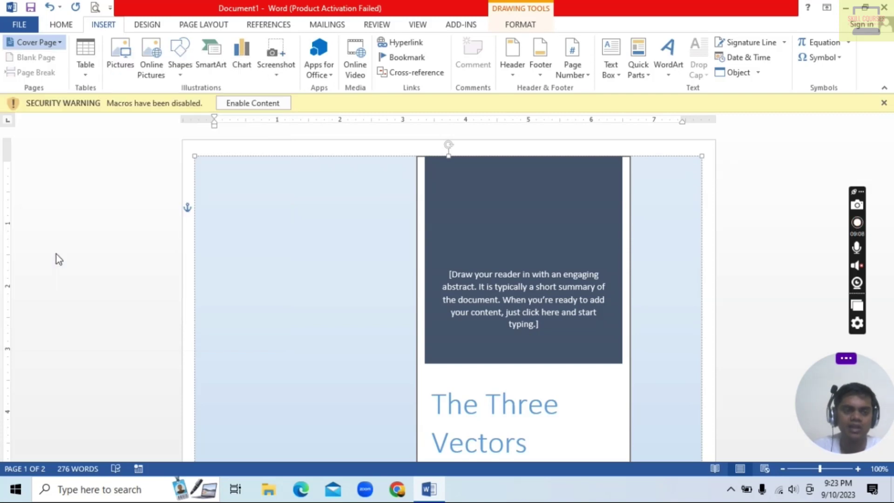
mouse_move(889, 200)
left_mouse_down()
mouse_move(890, 303)
mouse_move(893, 148)
left_mouse_up()
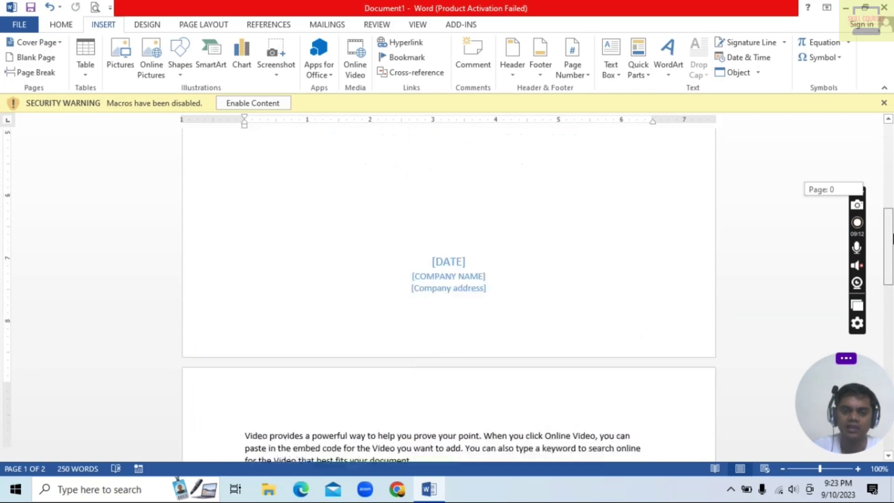
left_click(44, 44)
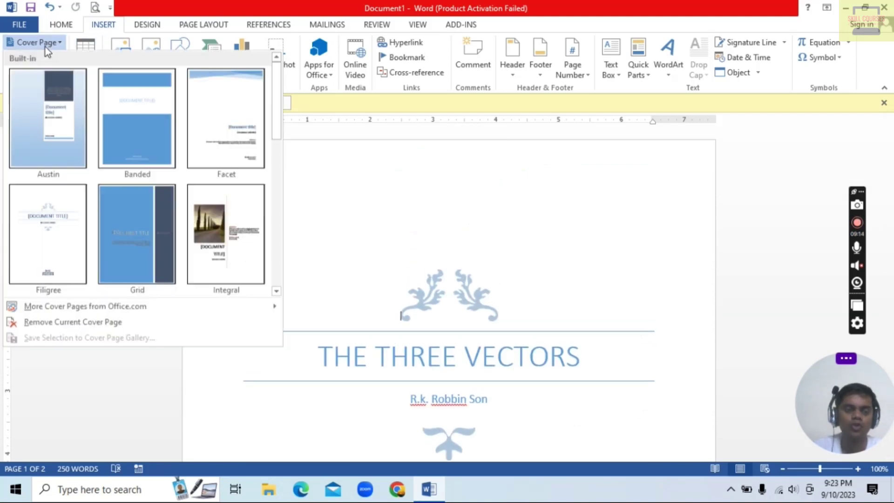
left_click(55, 323)
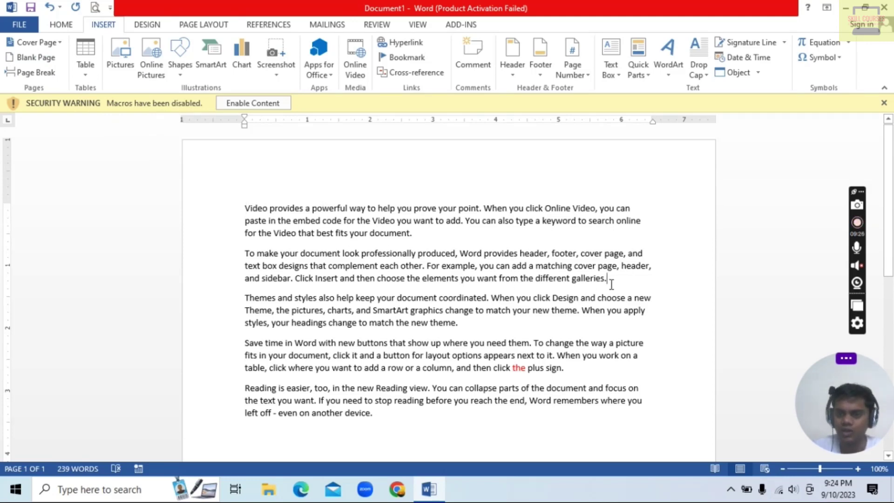
Step: Insert a blank page after the 'different galleries.' paragraph and check it in Multiple Pages view
left_click(14, 57)
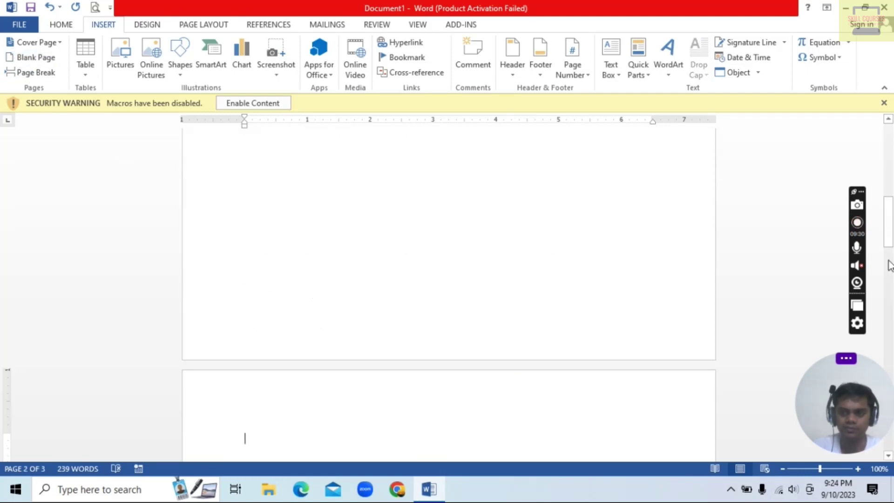
mouse_move(889, 224)
left_mouse_down()
mouse_move(889, 129)
mouse_move(892, 373)
left_mouse_up()
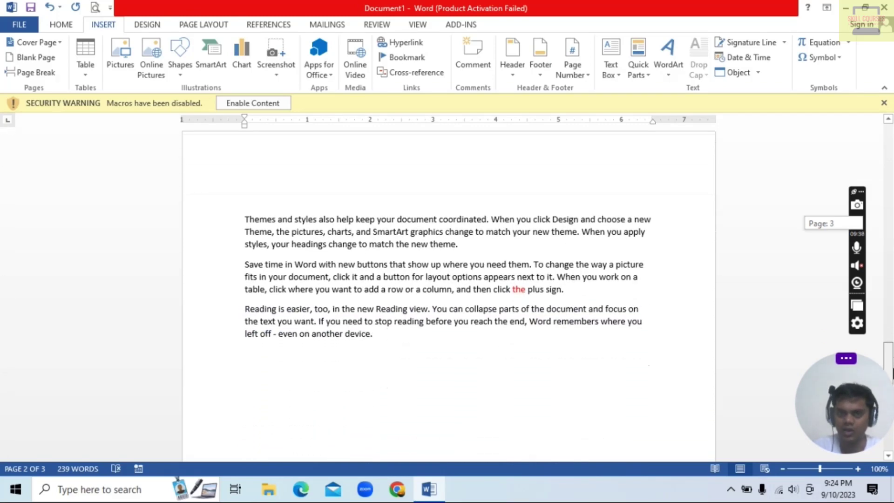
left_click_drag(892, 372, 889, 126)
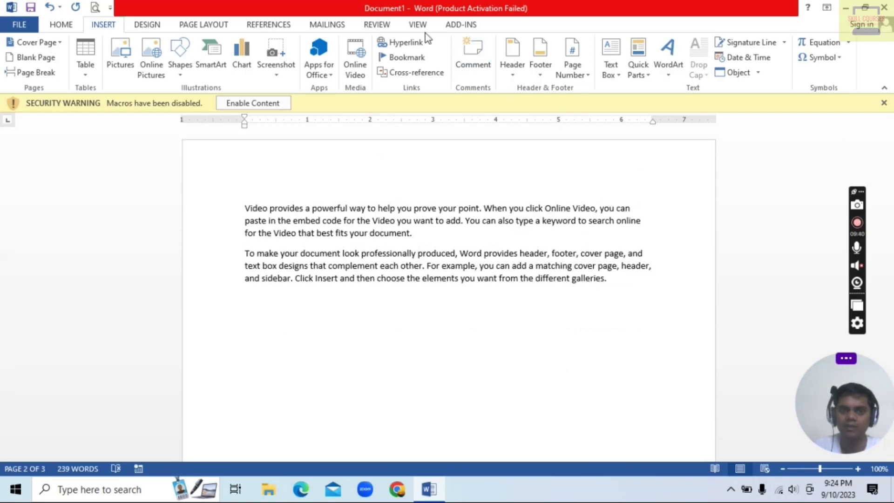
left_click(418, 26)
left_click(301, 58)
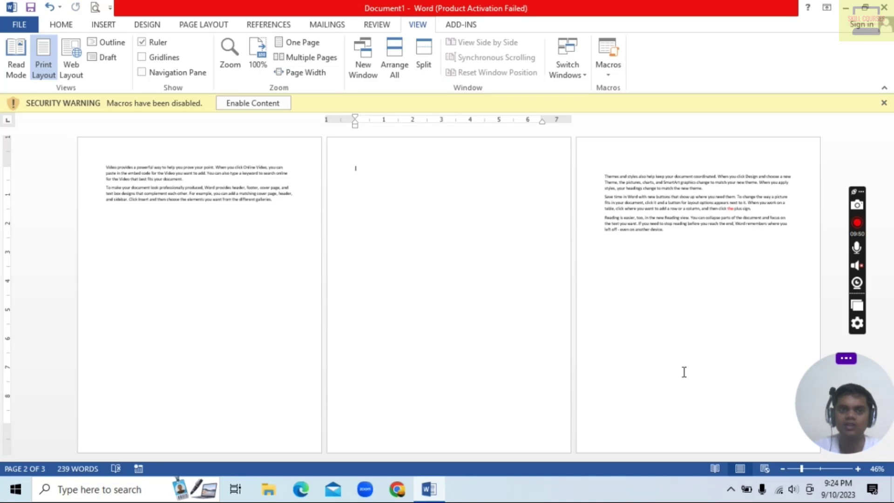
Step: Return to One Page view at 108% zoom and delete the empty page 2
left_click(155, 194)
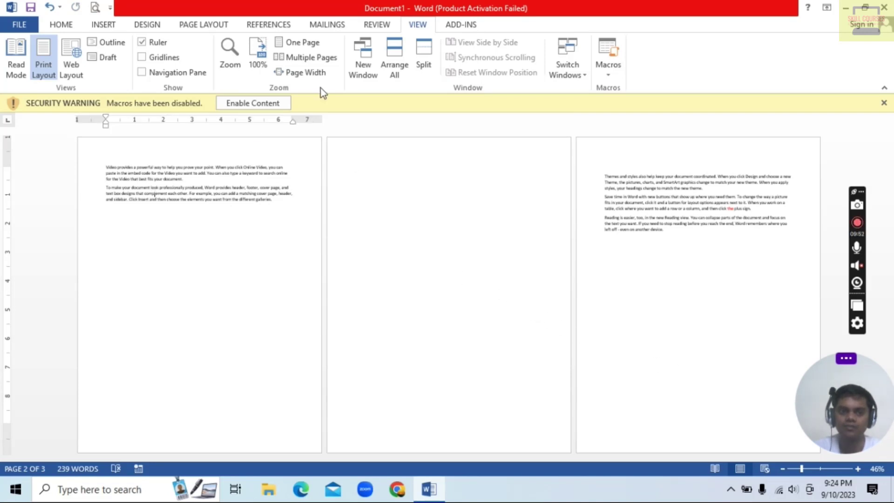
left_click(297, 41)
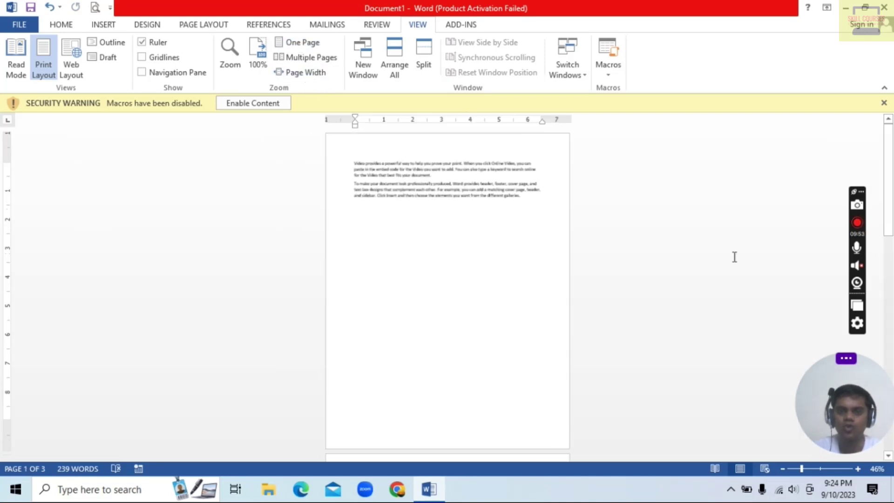
left_click(821, 469)
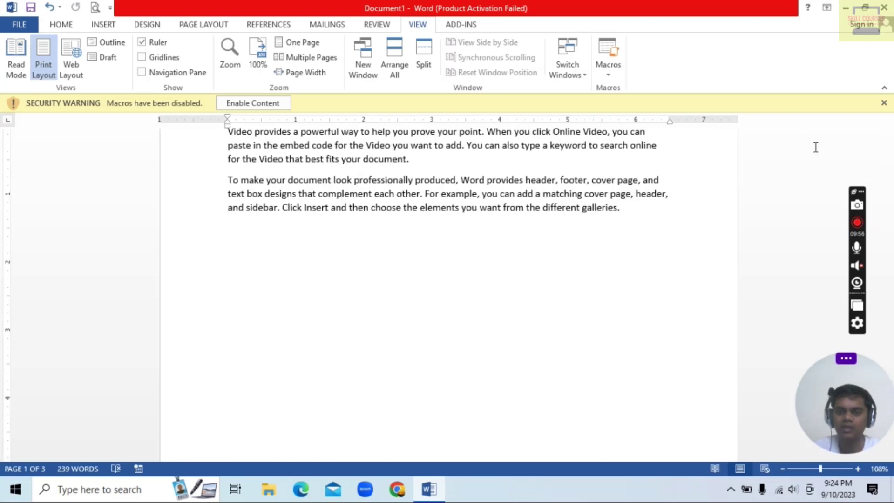
mouse_move(889, 158)
left_mouse_down()
mouse_move(892, 307)
mouse_move(892, 275)
left_mouse_up()
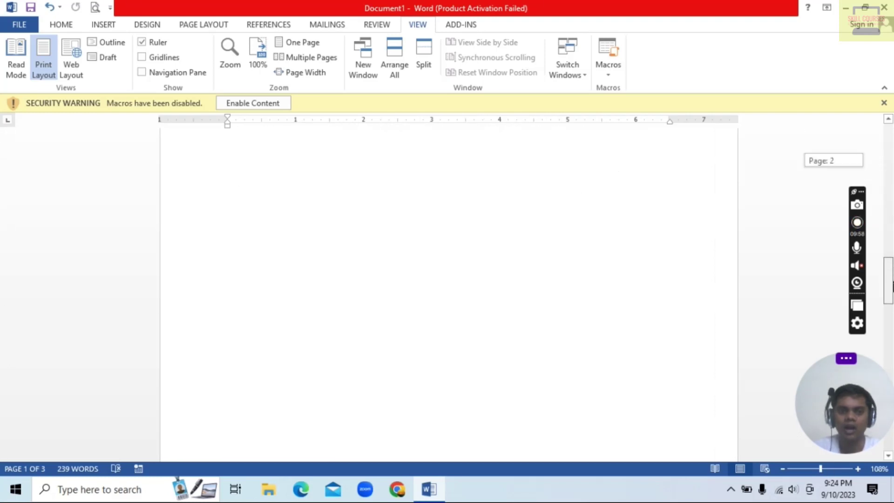
left_click(289, 160)
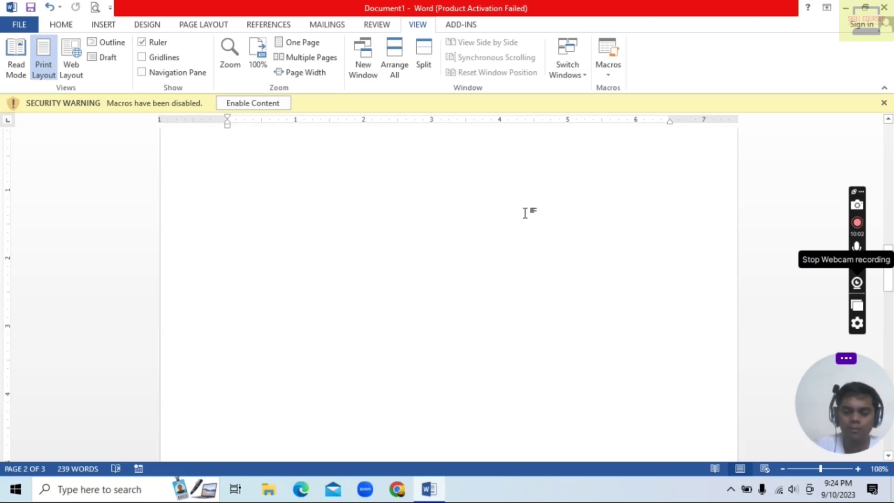
key("Return")
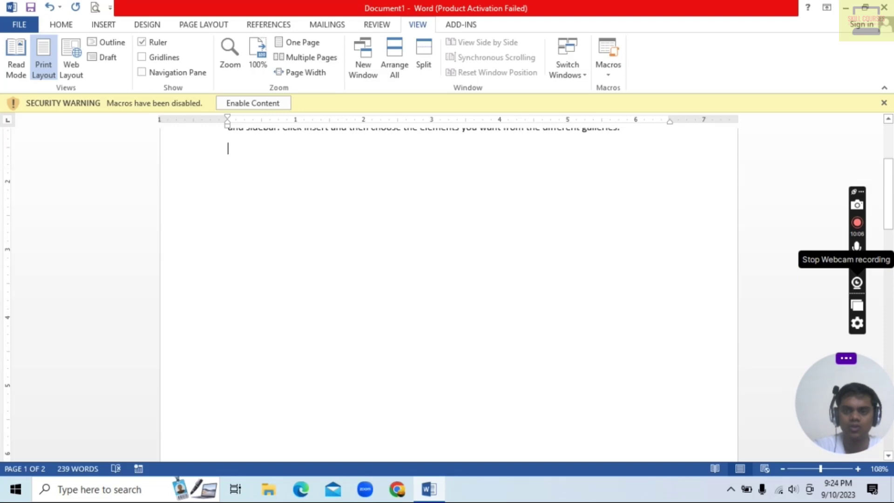
Step: Delete the page break before 'Themes', keeping Themes as its own paragraph on page one
left_click_drag(891, 198, 891, 343)
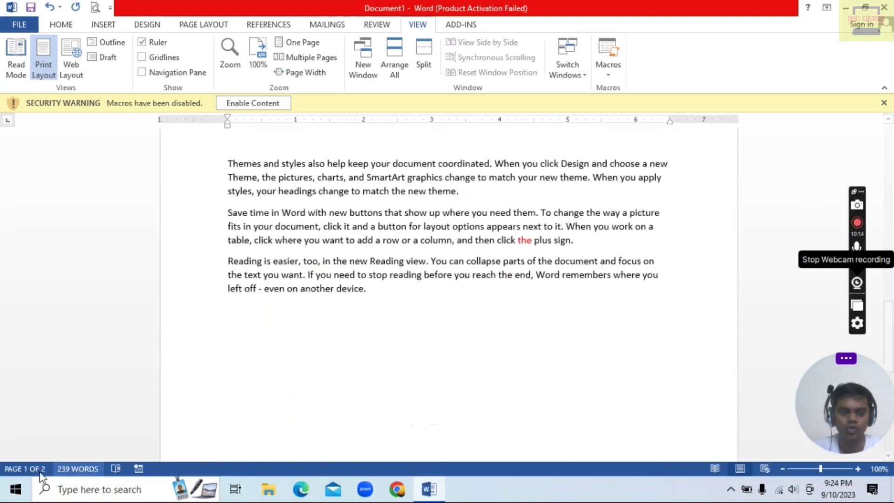
left_click(230, 164)
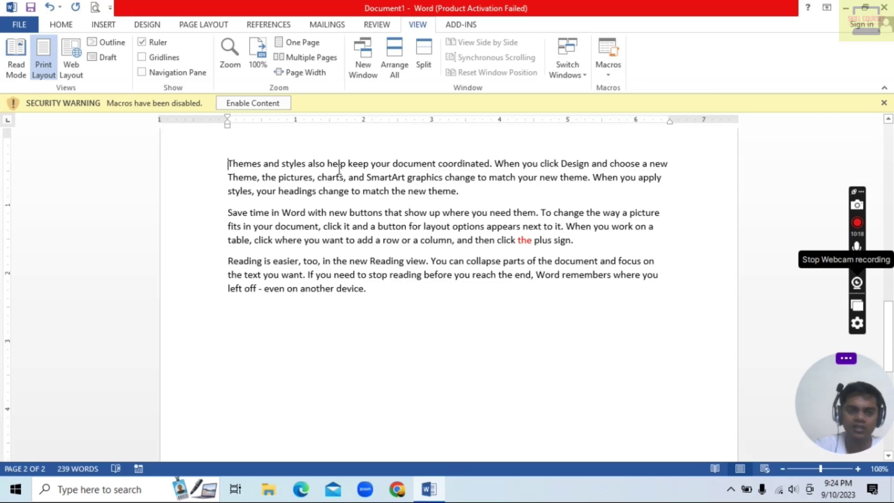
scroll(339, 168, "down", 1)
key("BackSpace")
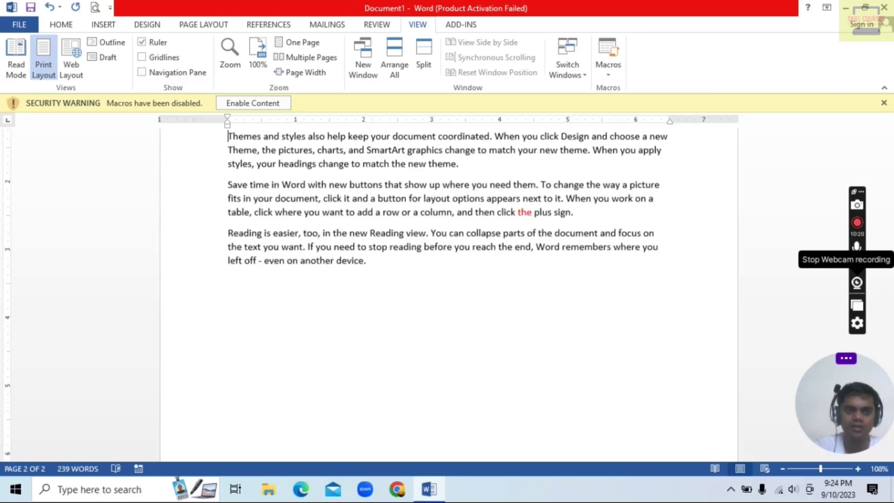
key("BackSpace")
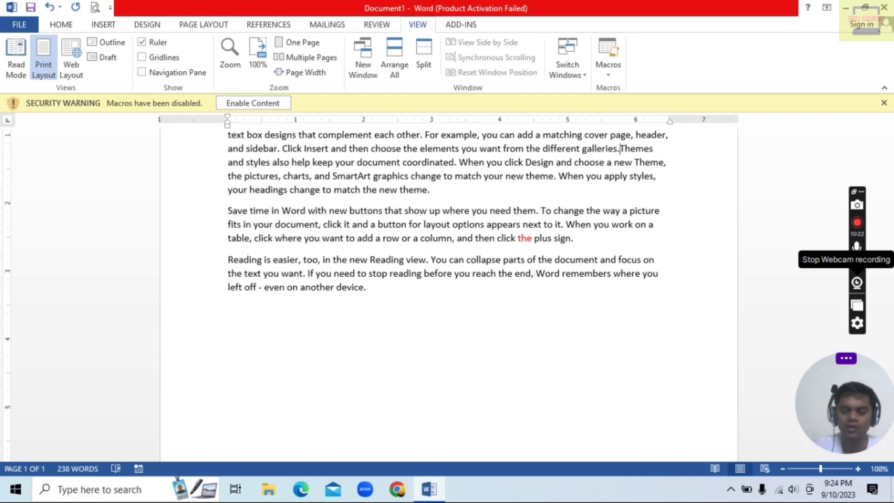
key("Return")
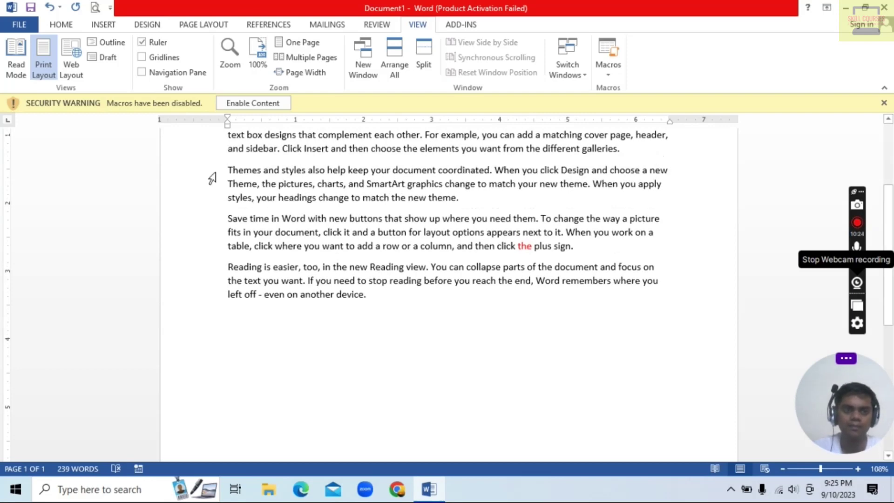
left_click(100, 25)
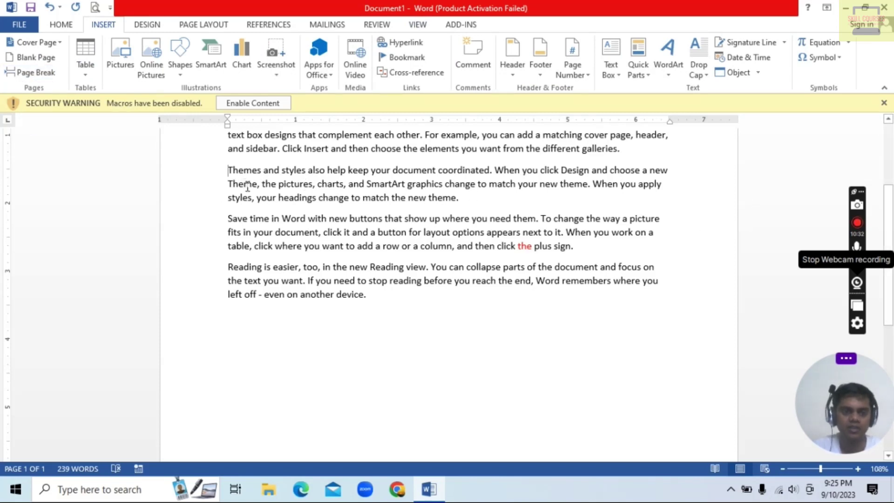
left_click(229, 218)
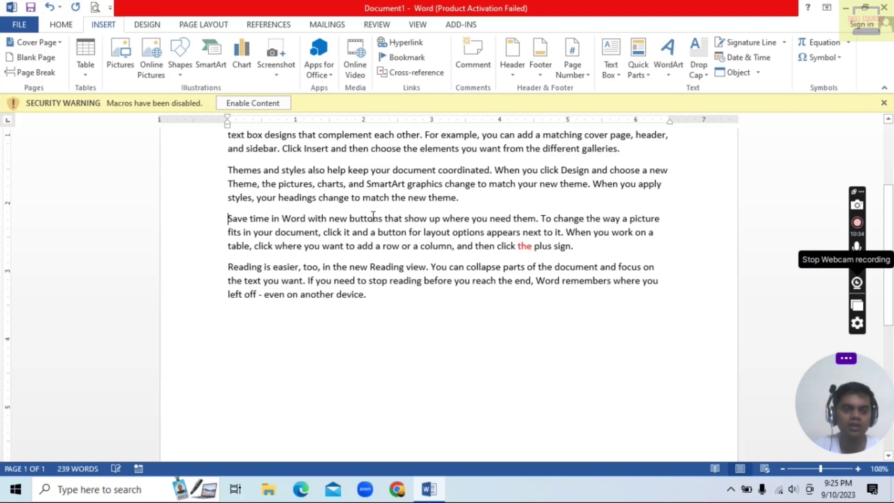
left_click(31, 72)
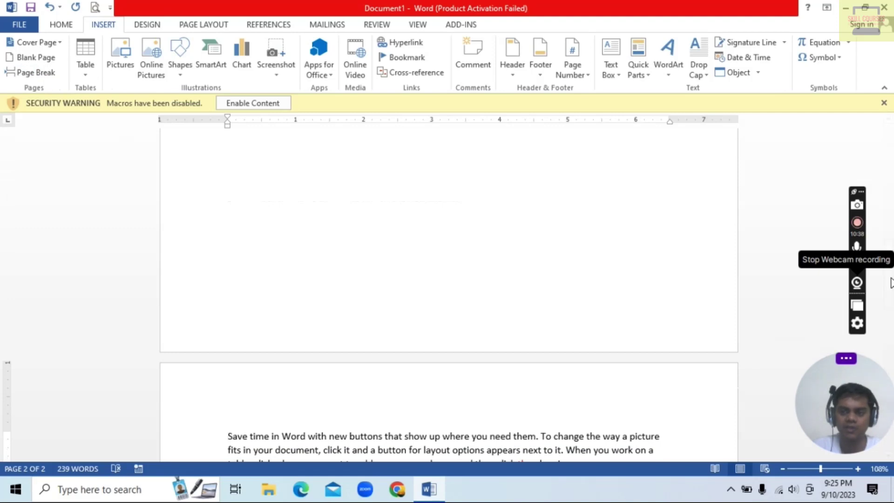
left_click_drag(890, 285, 892, 341)
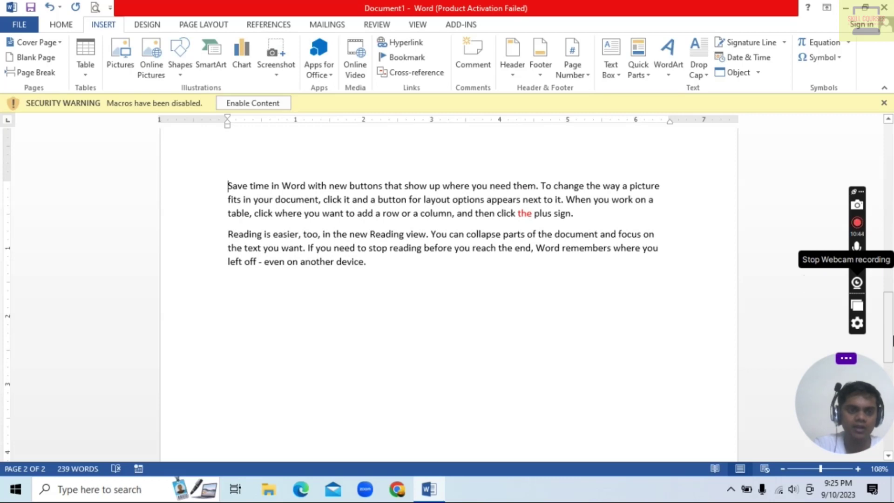
key("BackSpace")
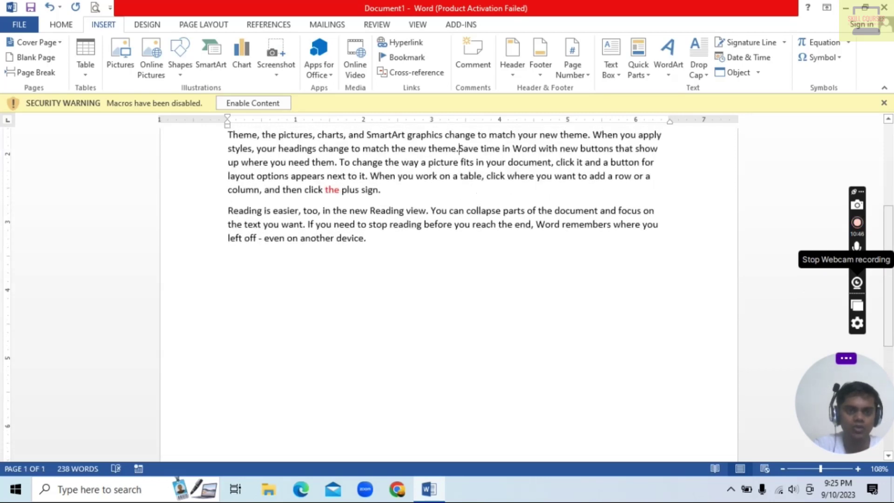
key("Return")
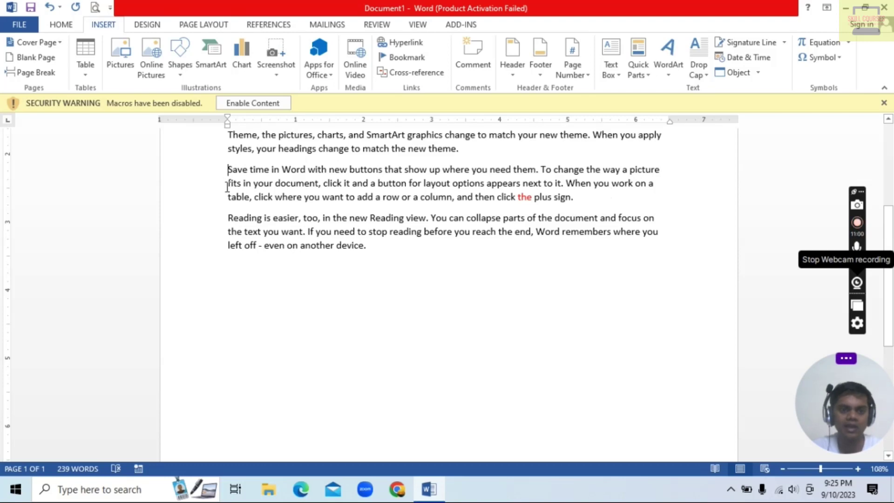
left_click(562, 170)
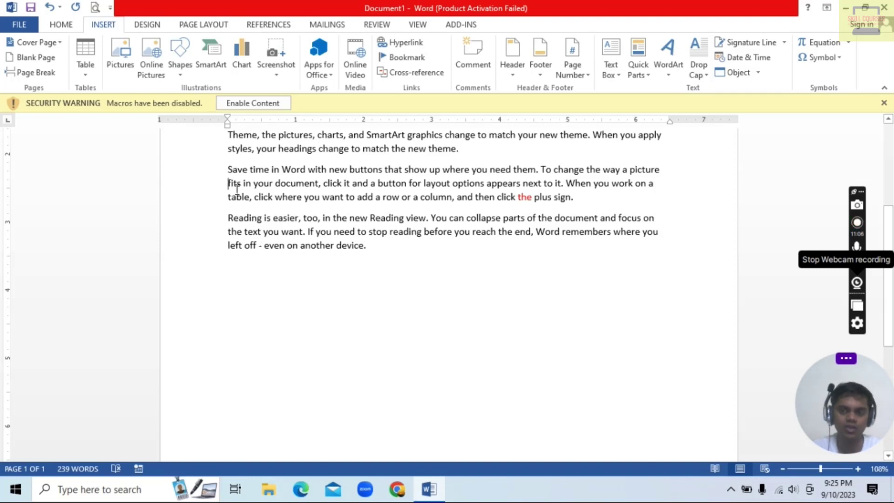
key("ctrl+Return")
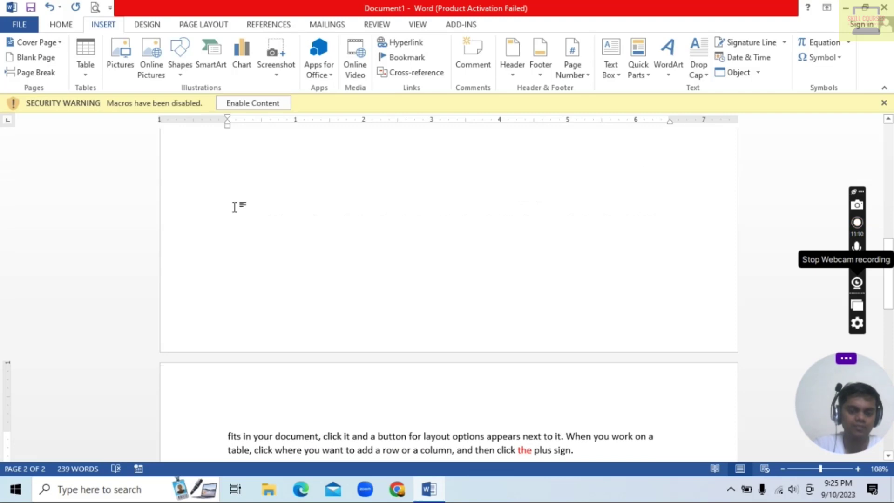
scroll(449, 289, "down", 6)
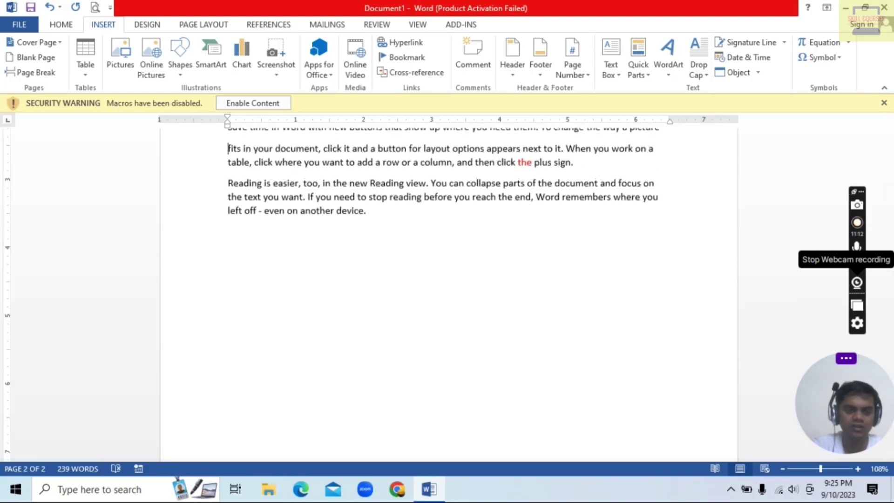
key("BackSpace")
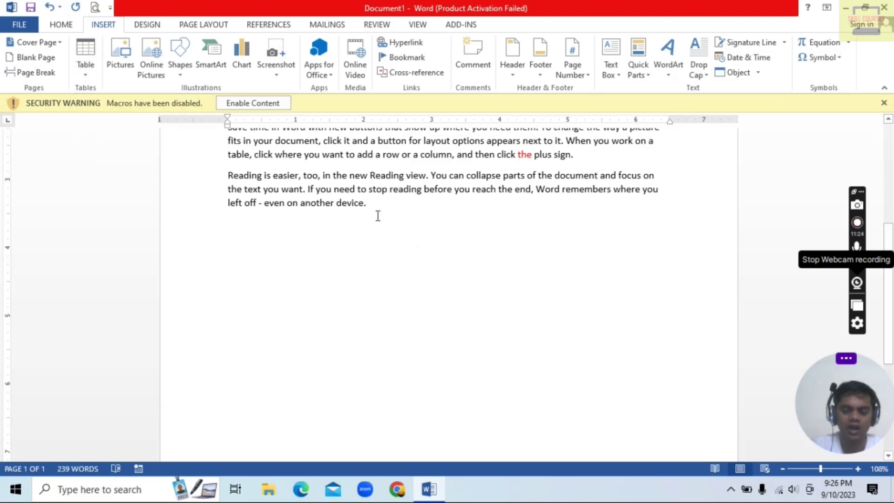
left_click(86, 75)
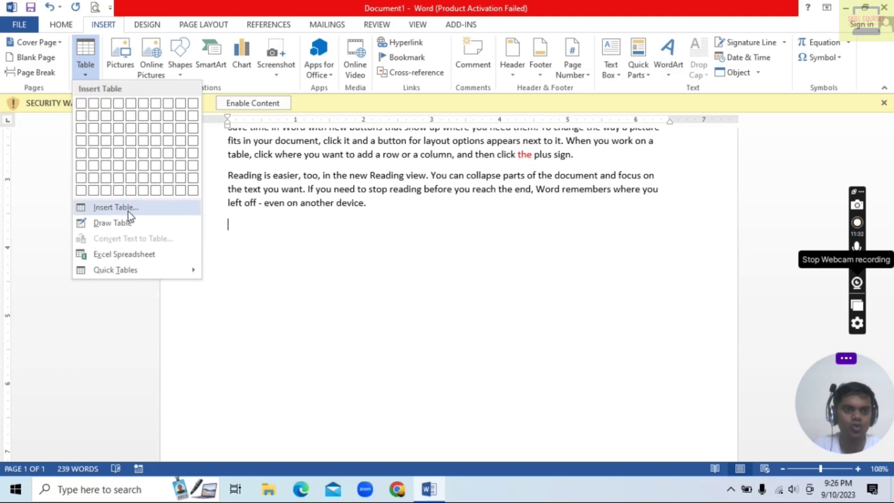
left_click(127, 211)
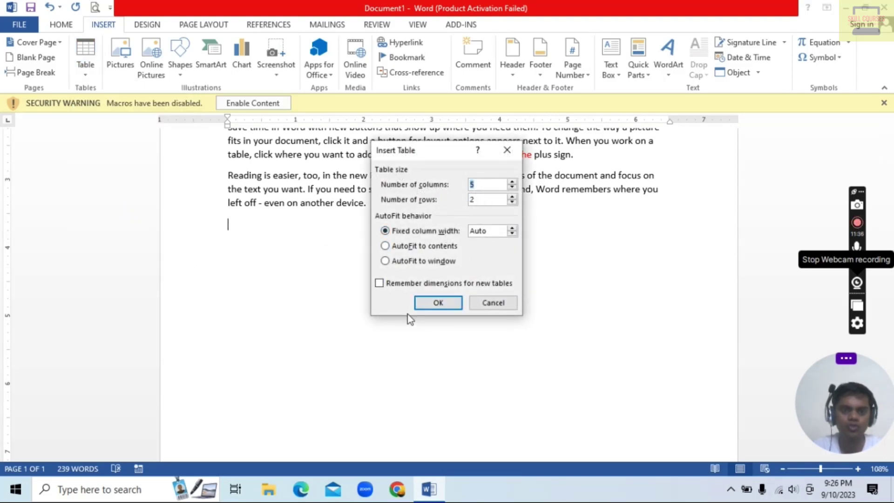
left_click(508, 149)
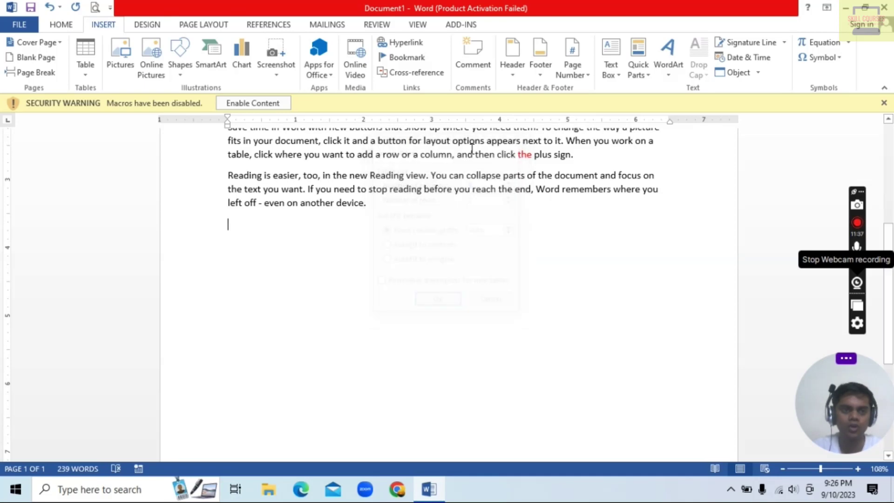
left_click(87, 75)
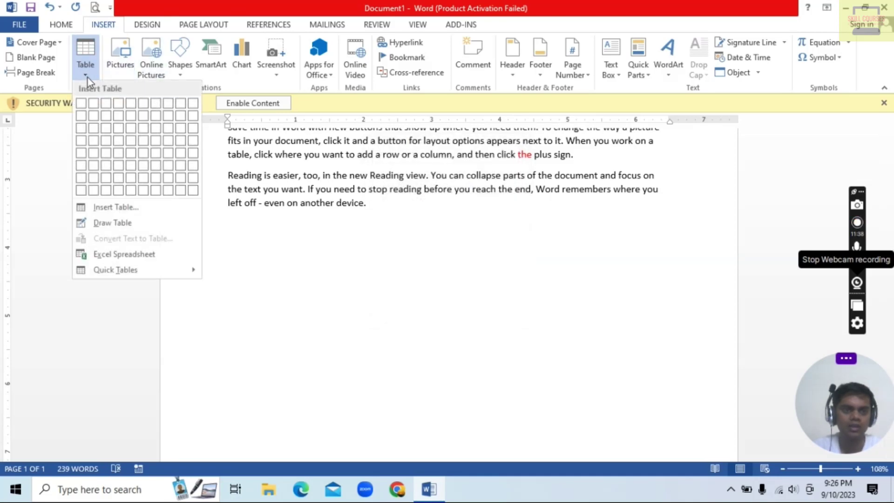
left_click(116, 207)
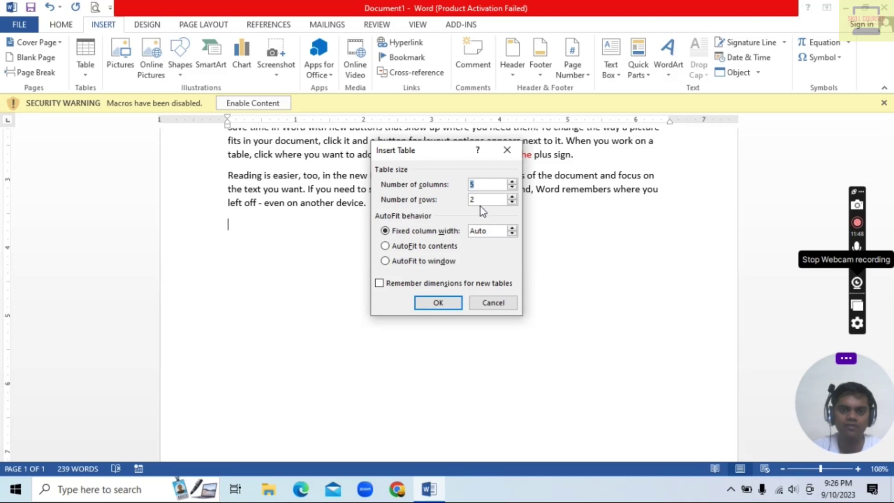
left_click(513, 197)
left_click(512, 197)
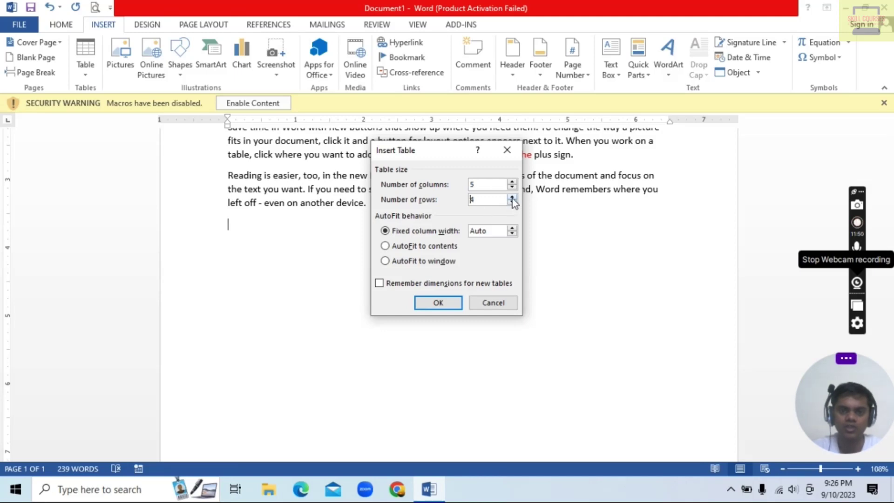
left_click(438, 303)
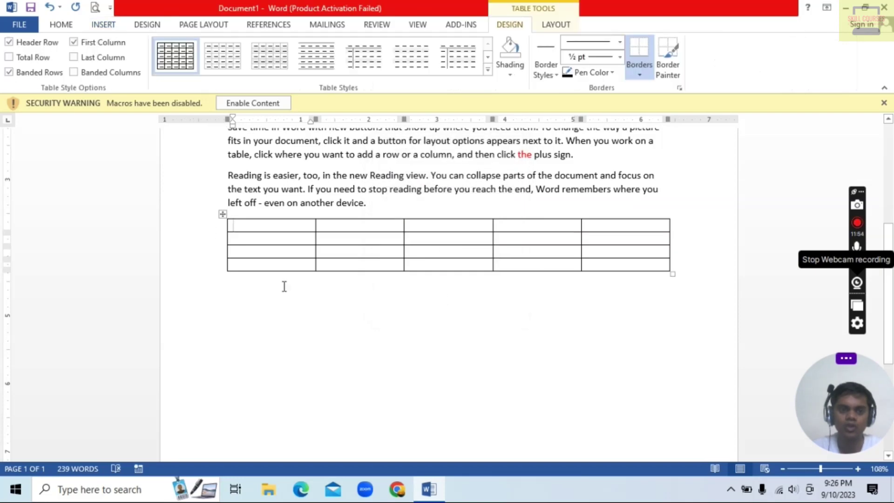
mouse_move(493, 220)
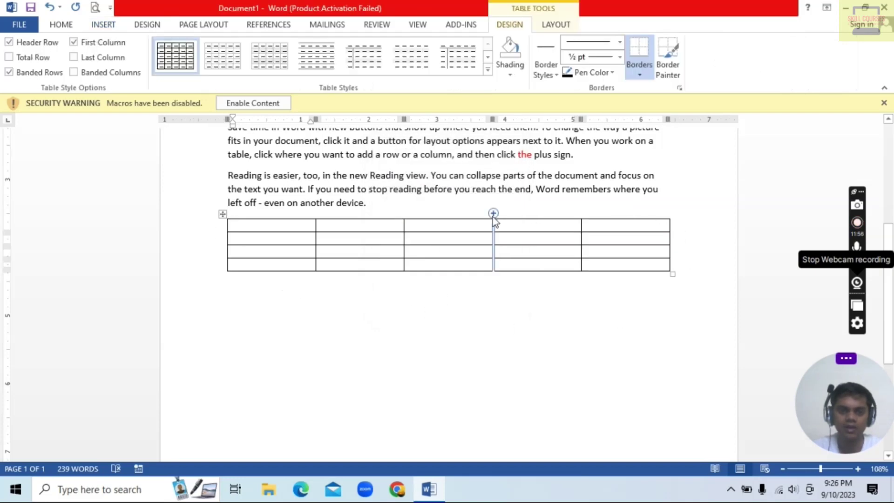
left_click(551, 26)
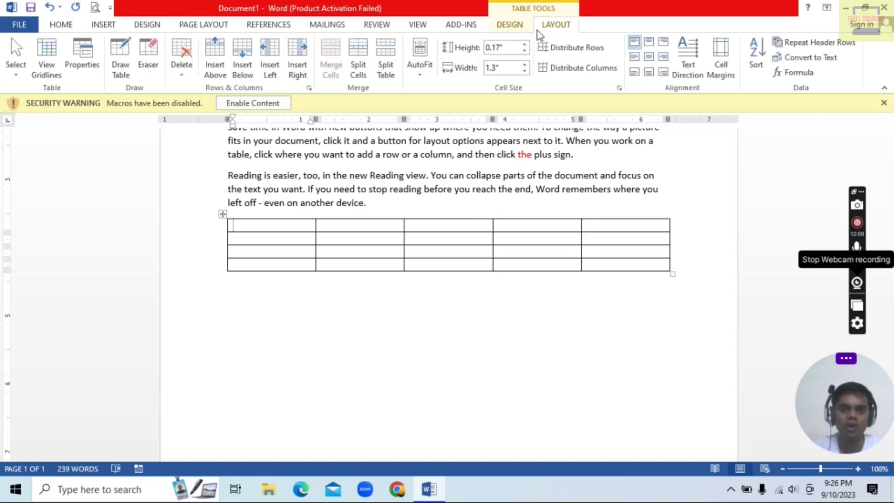
left_click(181, 58)
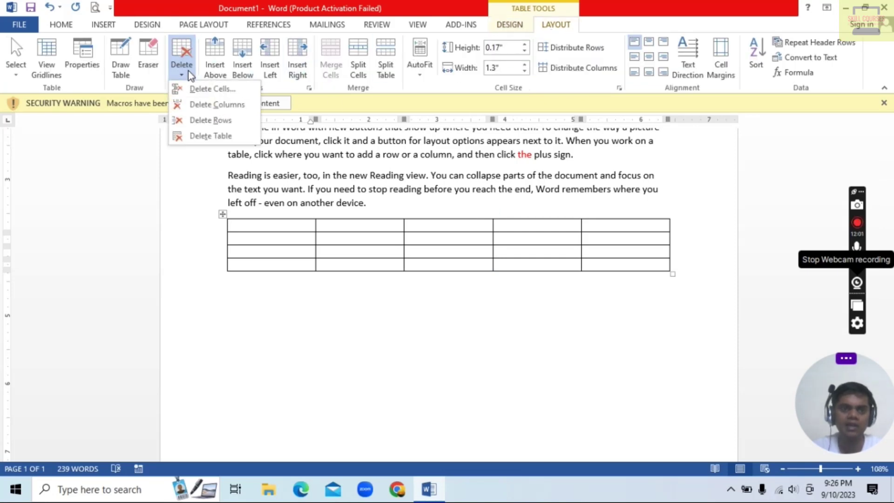
left_click(211, 136)
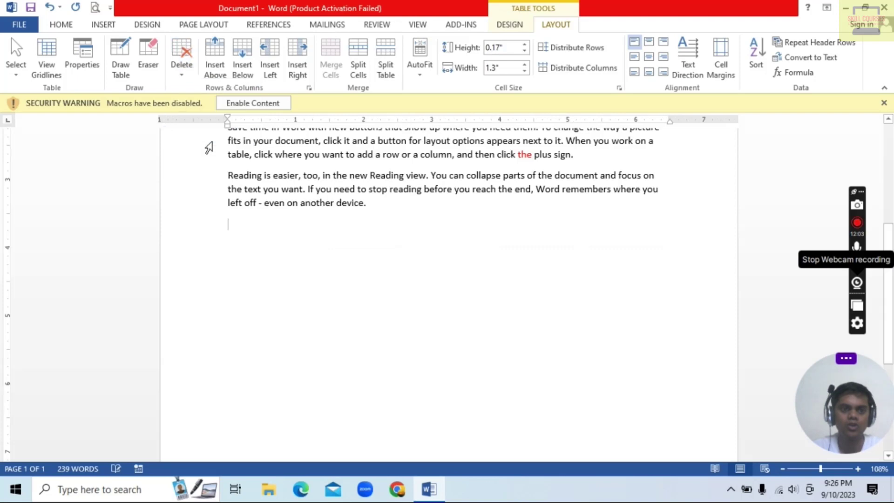
Step: On the INSERT tab, open the Table dropdown grid for sizing a new table
left_click(105, 26)
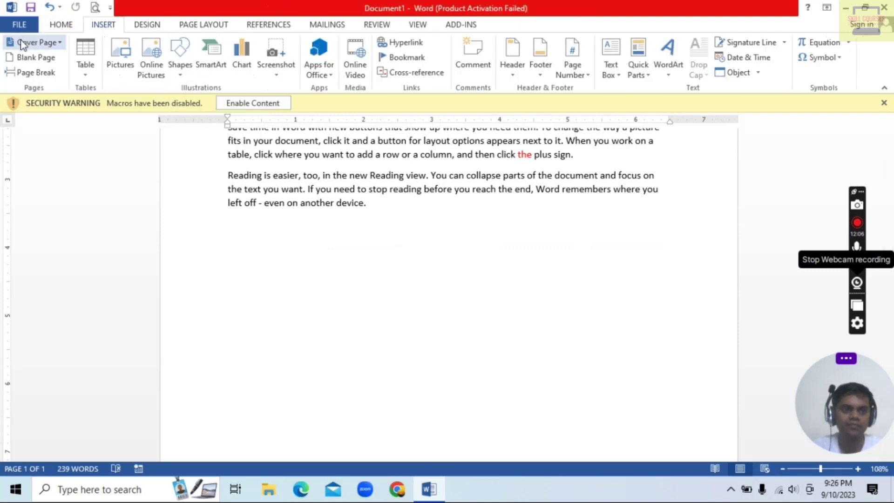
left_click(74, 29)
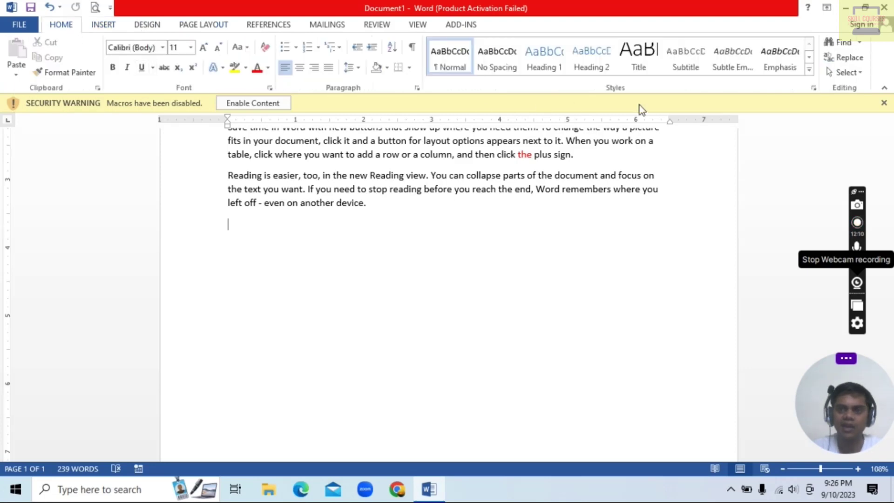
left_click(103, 25)
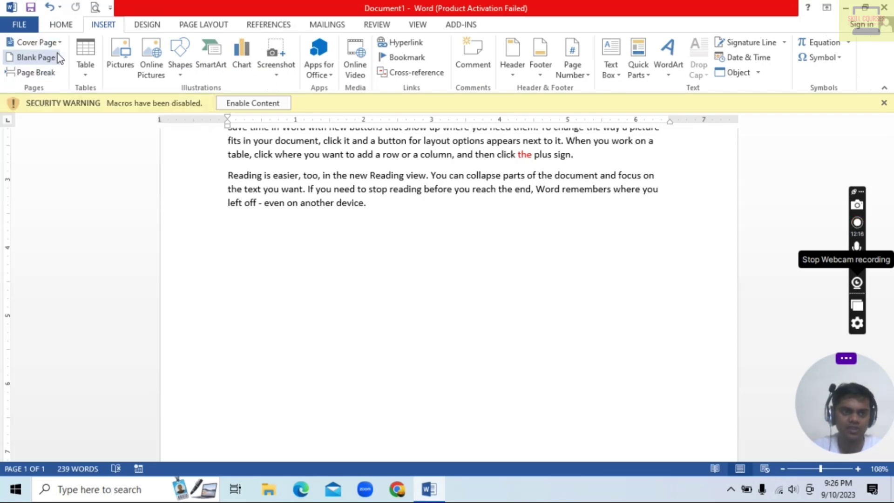
left_click(80, 73)
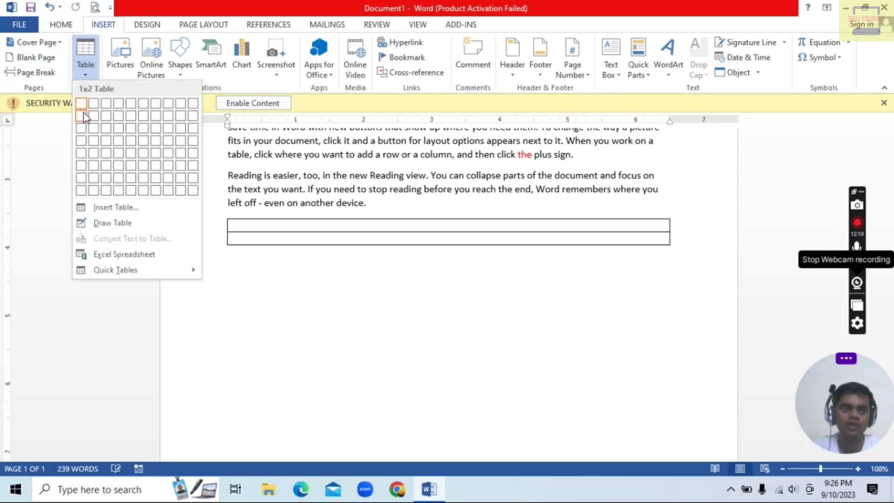